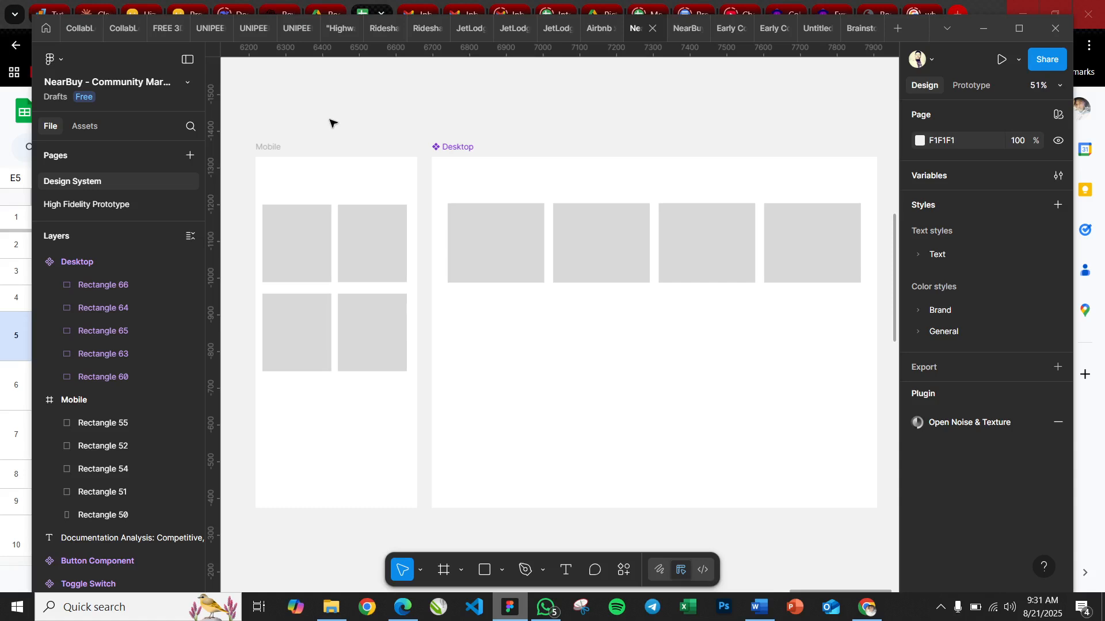
click(275, 146)
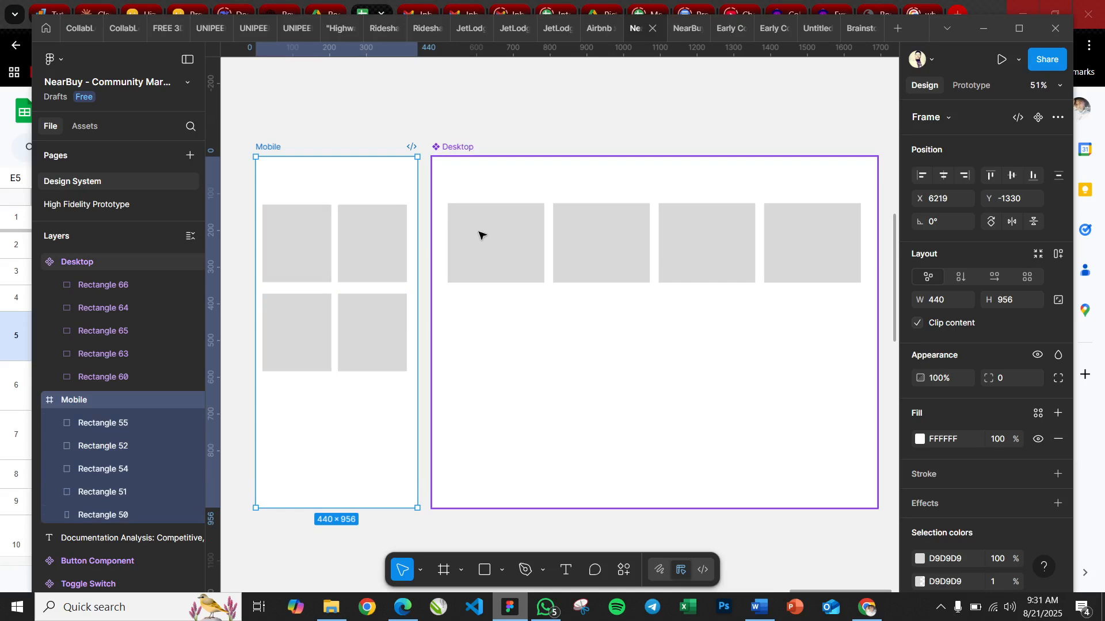
click(449, 148)
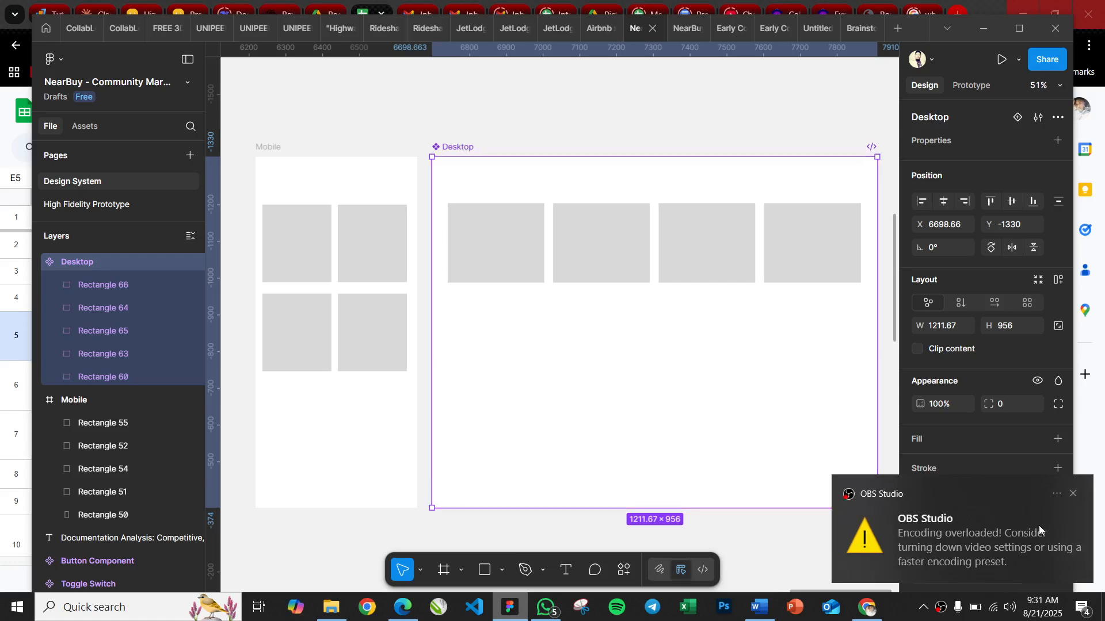
click(1074, 494)
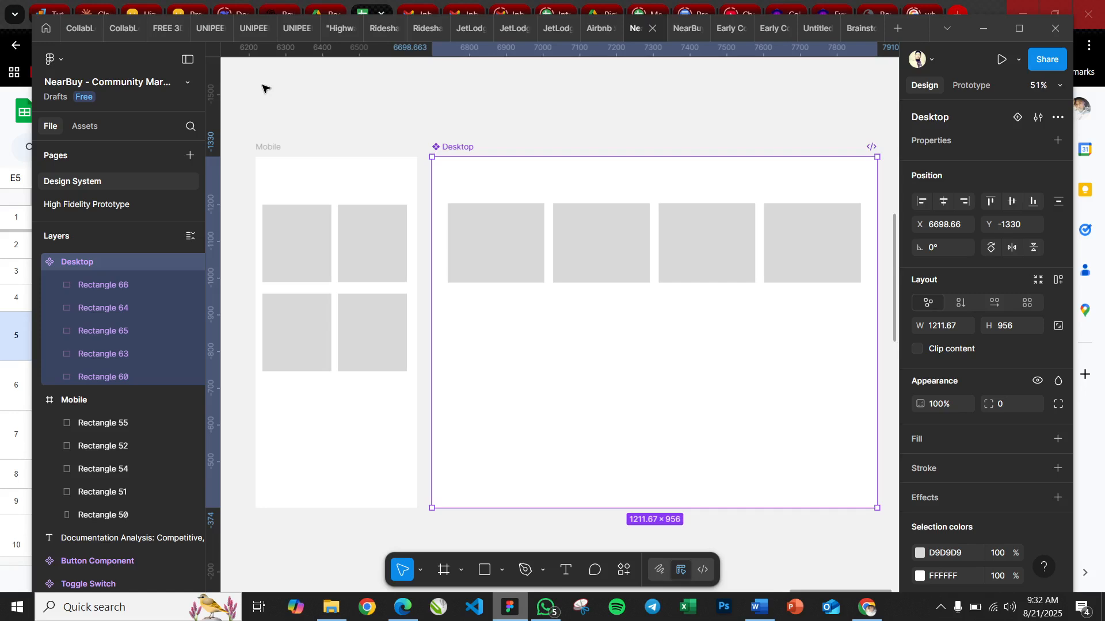
Draw a rectangle about 1509 × 956 beside the Desktop frame and another about 384 × 811 inside it near its left edge
scroll(262, 88, right, 10)
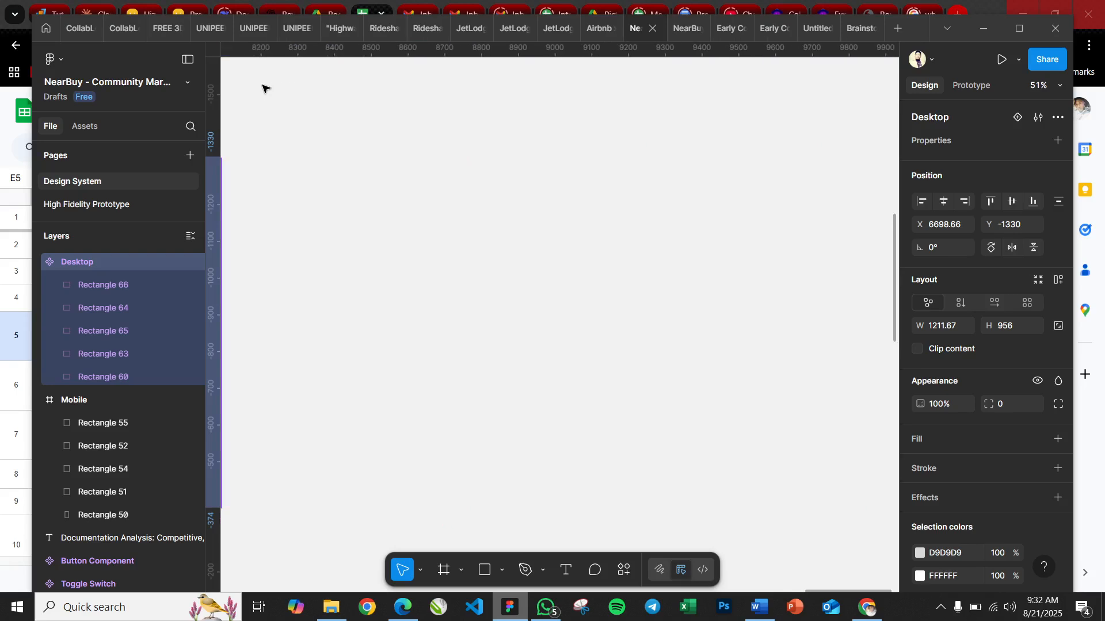
scroll(264, 86, left, 3)
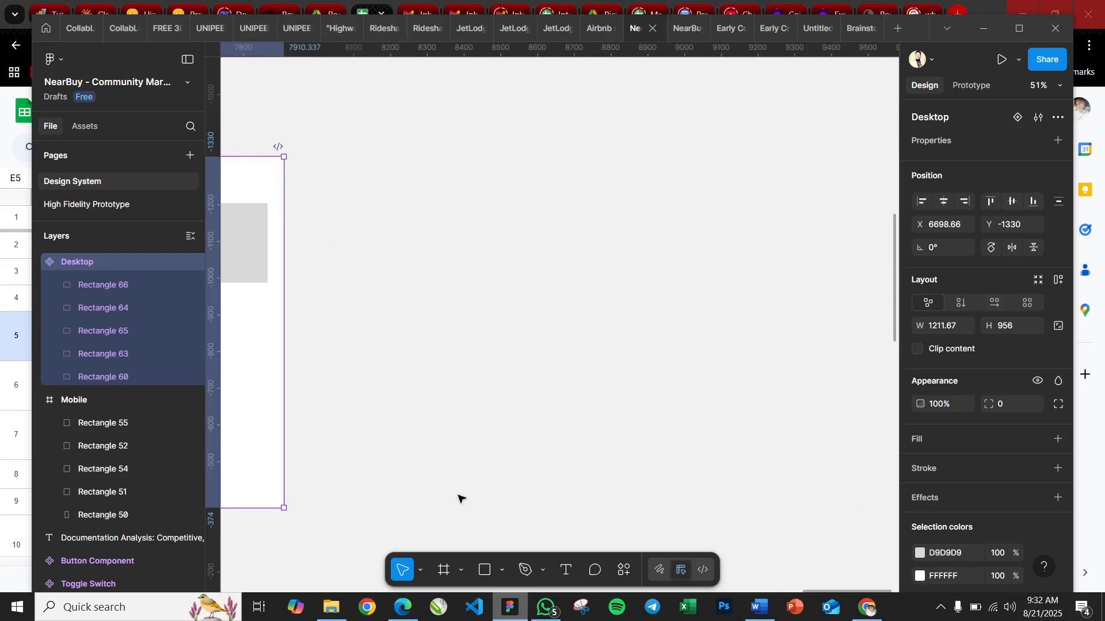
click(487, 570)
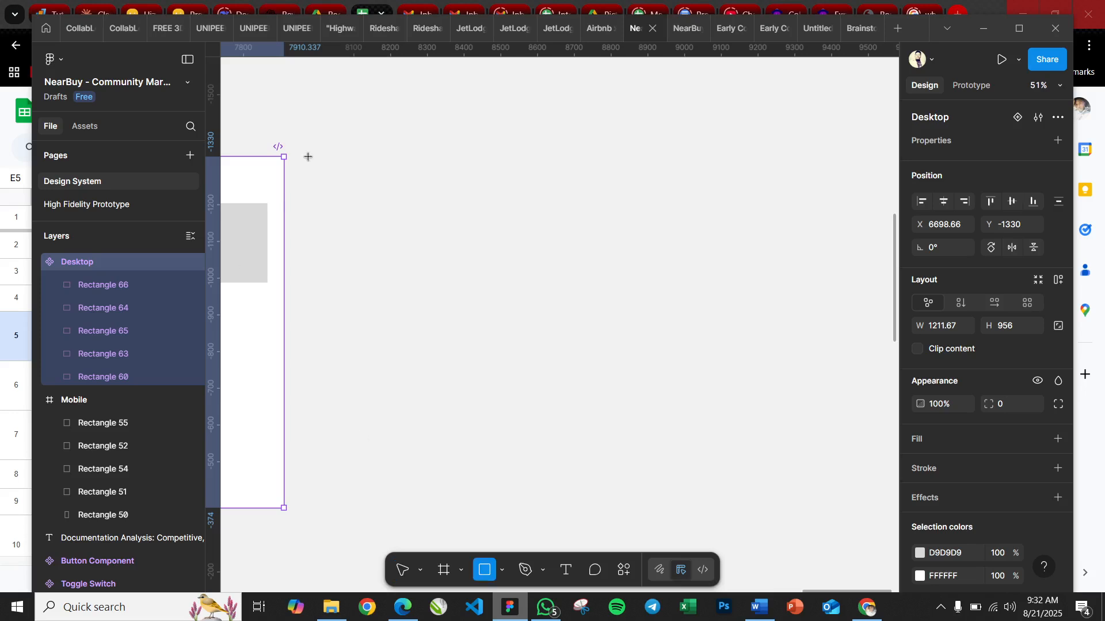
drag(308, 156, 862, 508)
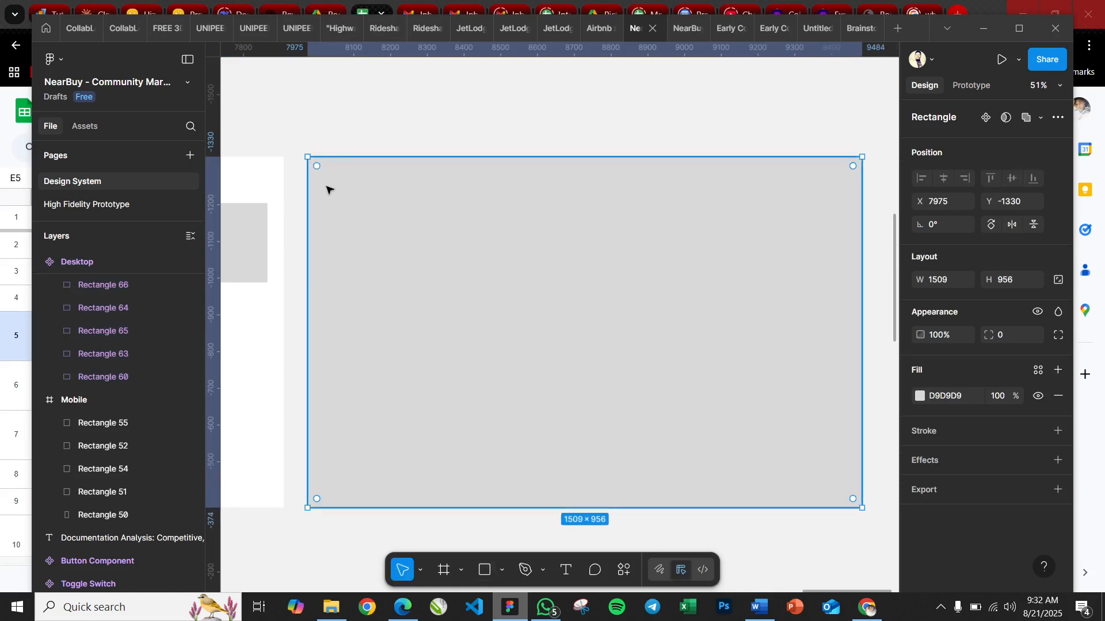
click(485, 570)
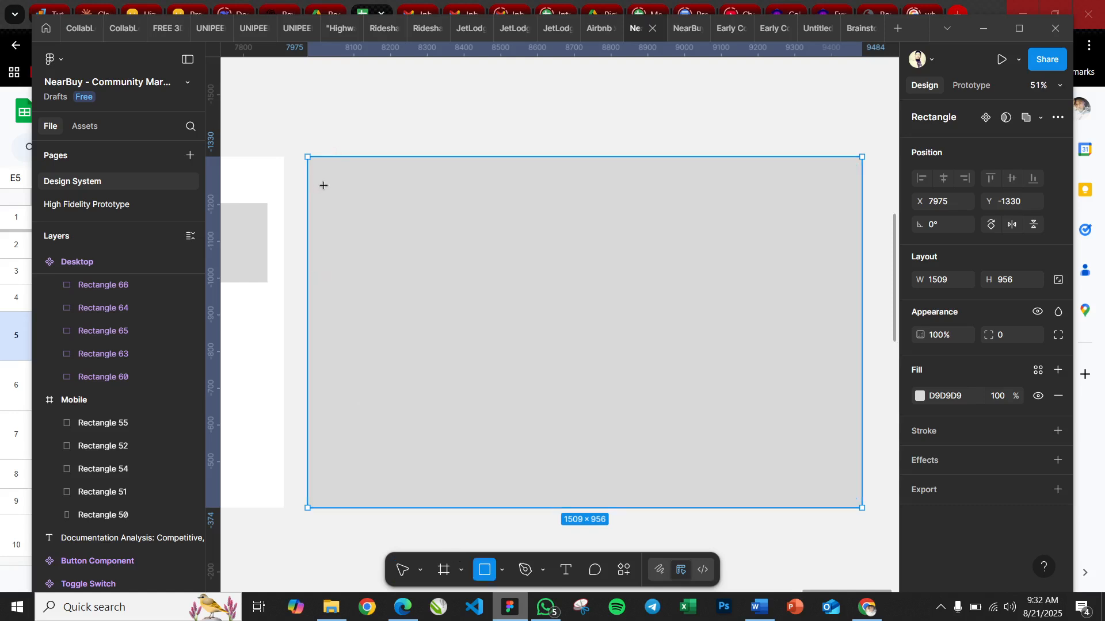
mouse_move(326, 186)
mouse_down()
mouse_move(433, 469)
mouse_move(467, 484)
mouse_up()
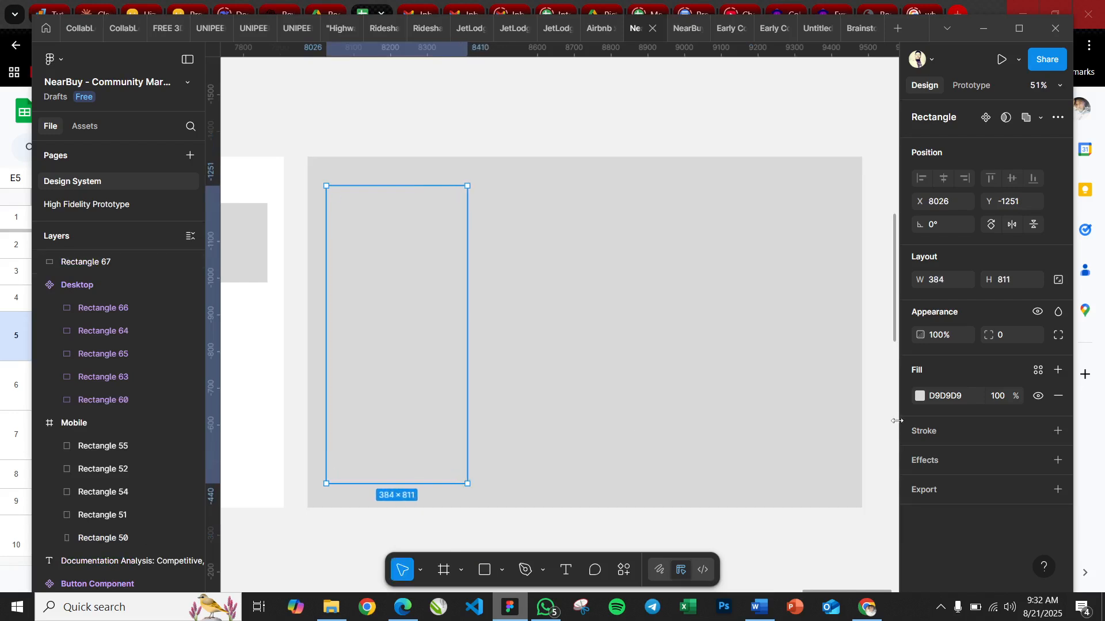
Shorten the outer rectangle to about 467 high and the inner one to about 396, and move both upward together
shift+click(568, 431)
drag(565, 508, 565, 326)
drag(539, 216, 543, 166)
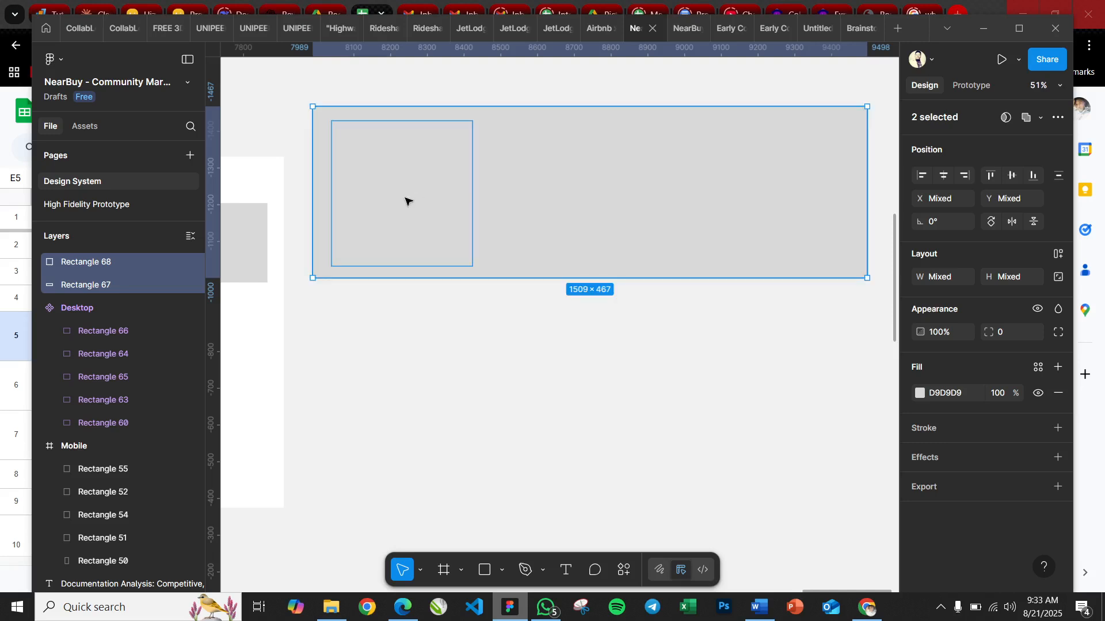
Change the inner rectangle's fill color to red FF4747
click(422, 188)
click(919, 393)
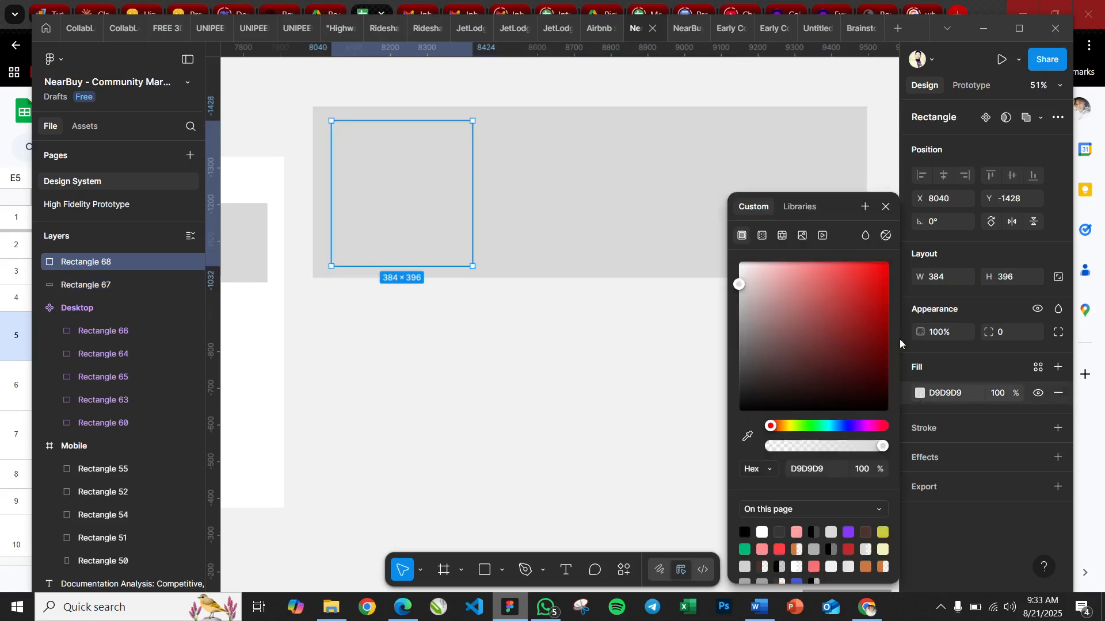
drag(826, 298, 846, 262)
click(431, 306)
Round the red rectangle's corners with a radius of 24
click(391, 185)
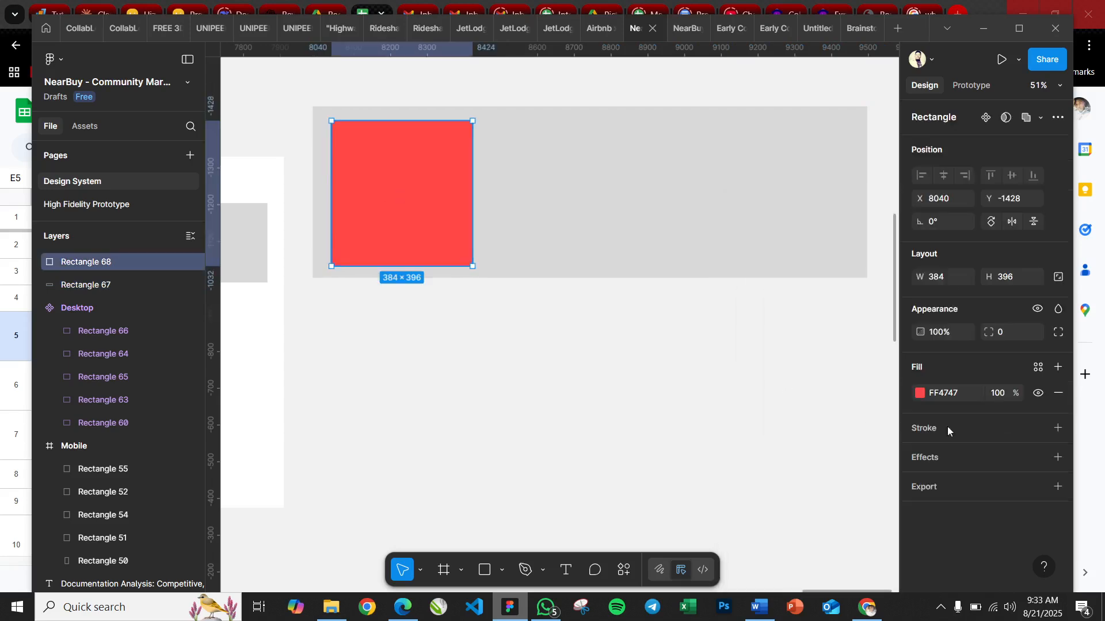
click(1005, 336)
key(Return)
click(681, 364)
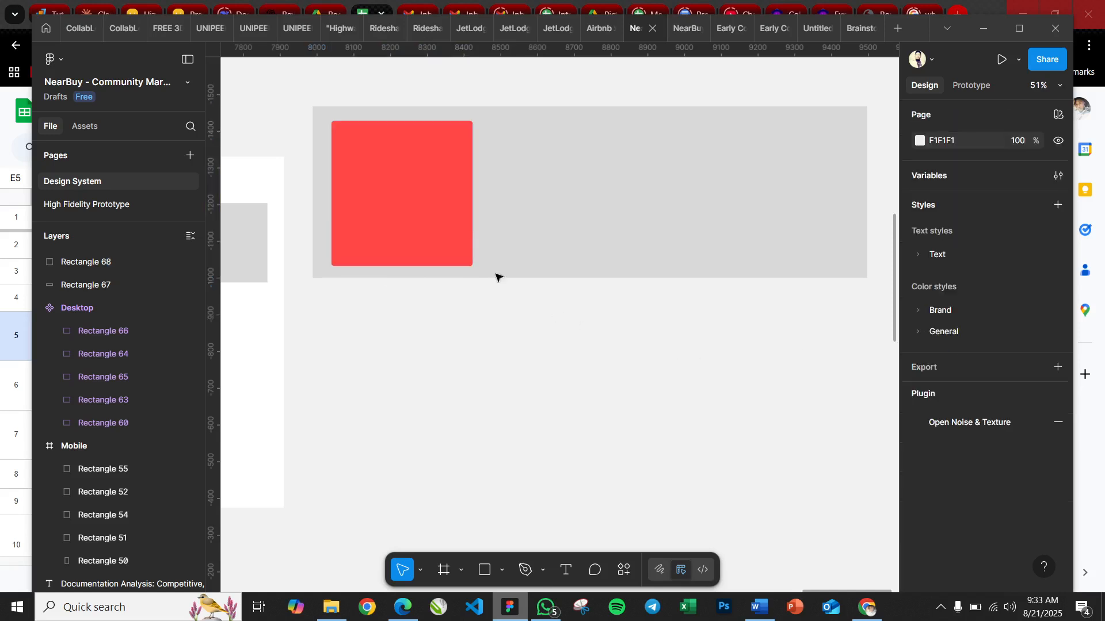
click(469, 222)
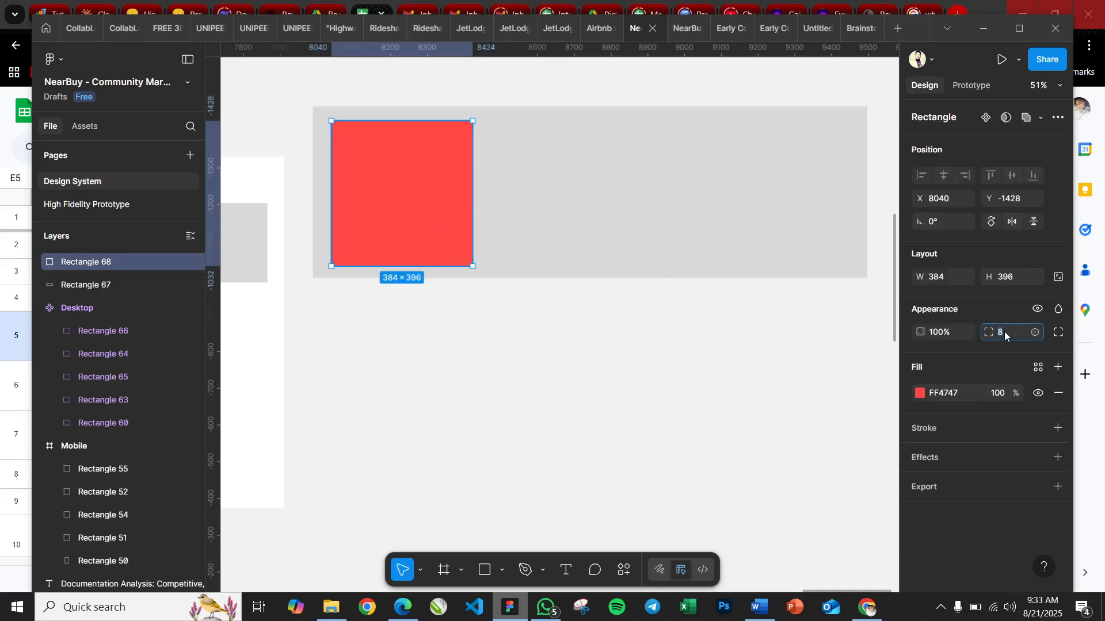
text(24)
key(Return)
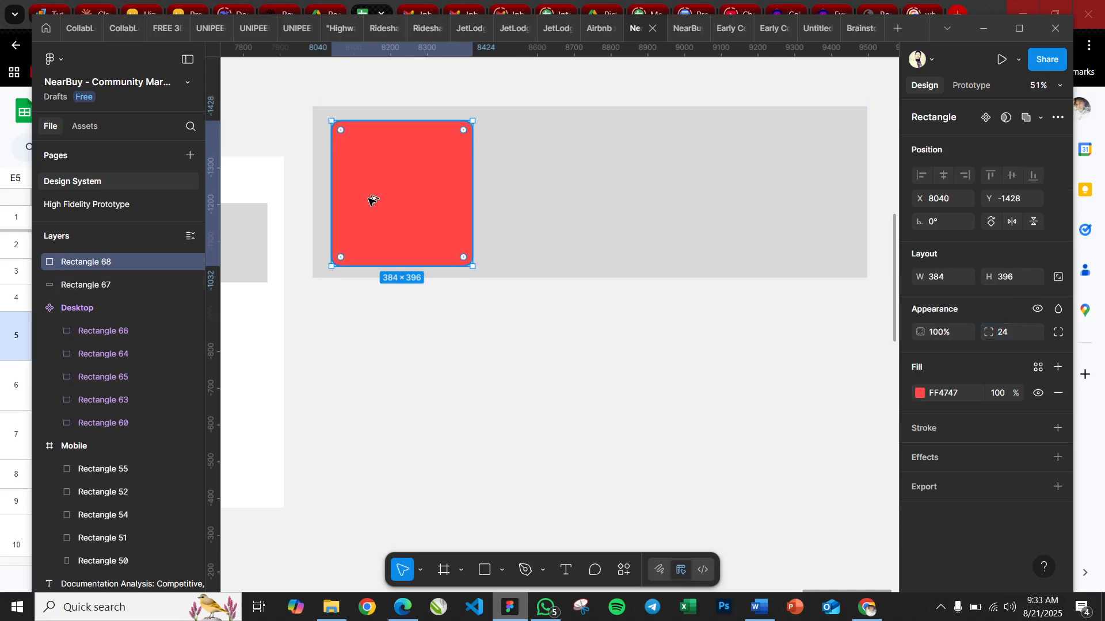
Duplicate the red rectangle to its right and widen the gray background rectangle to about 1699
drag(448, 200, 518, 202)
click(673, 202)
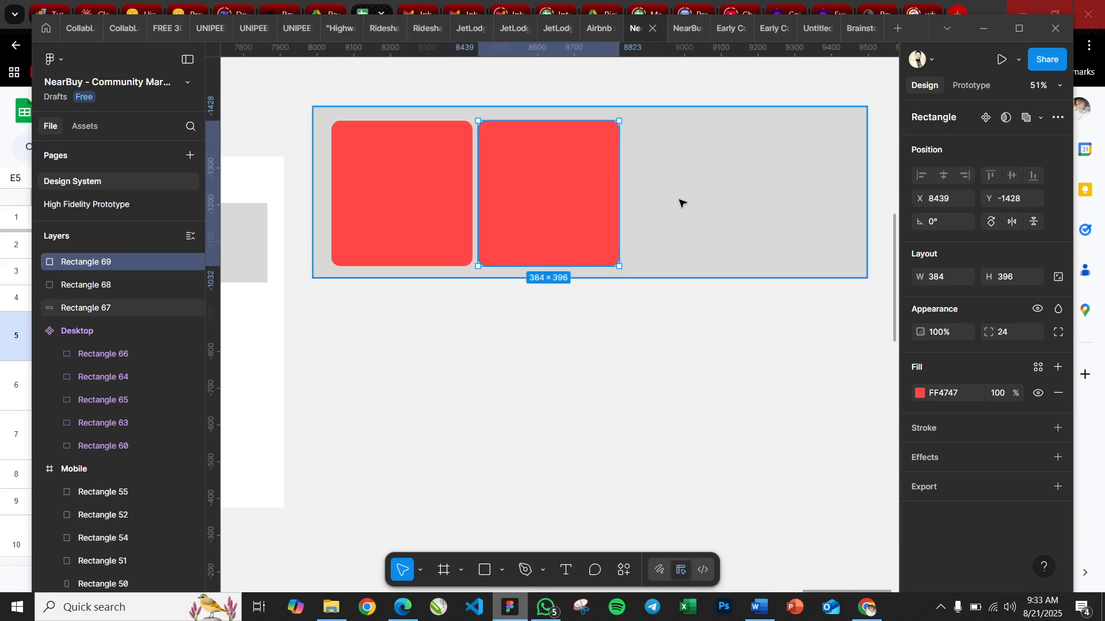
drag(883, 190, 892, 197)
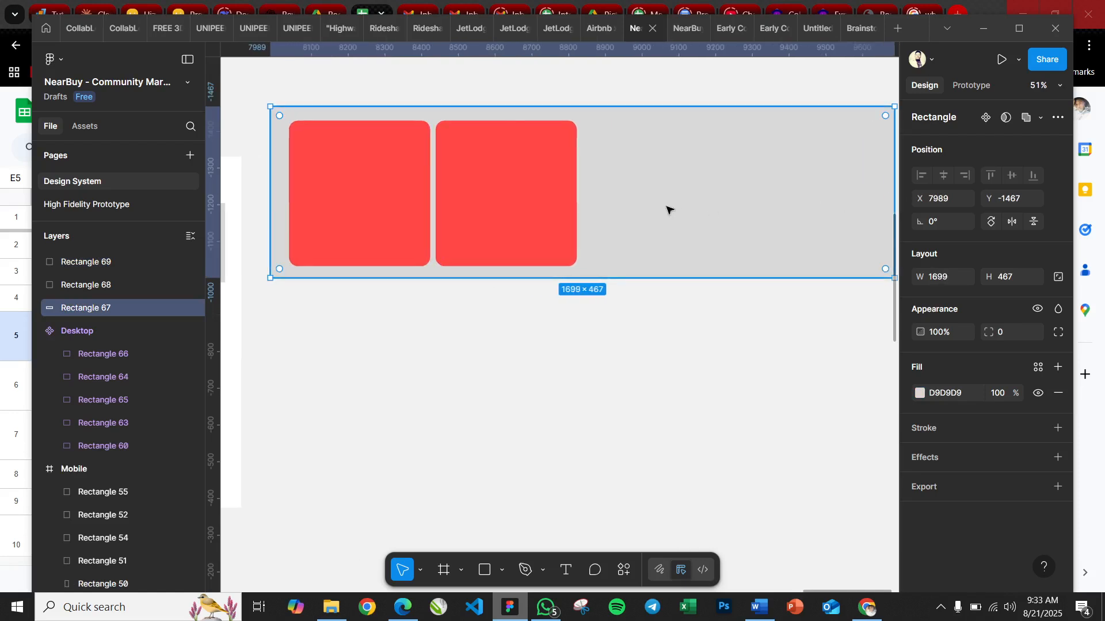
Duplicate both red rectangles to the right to form an evenly spaced row of four cards
click(373, 206)
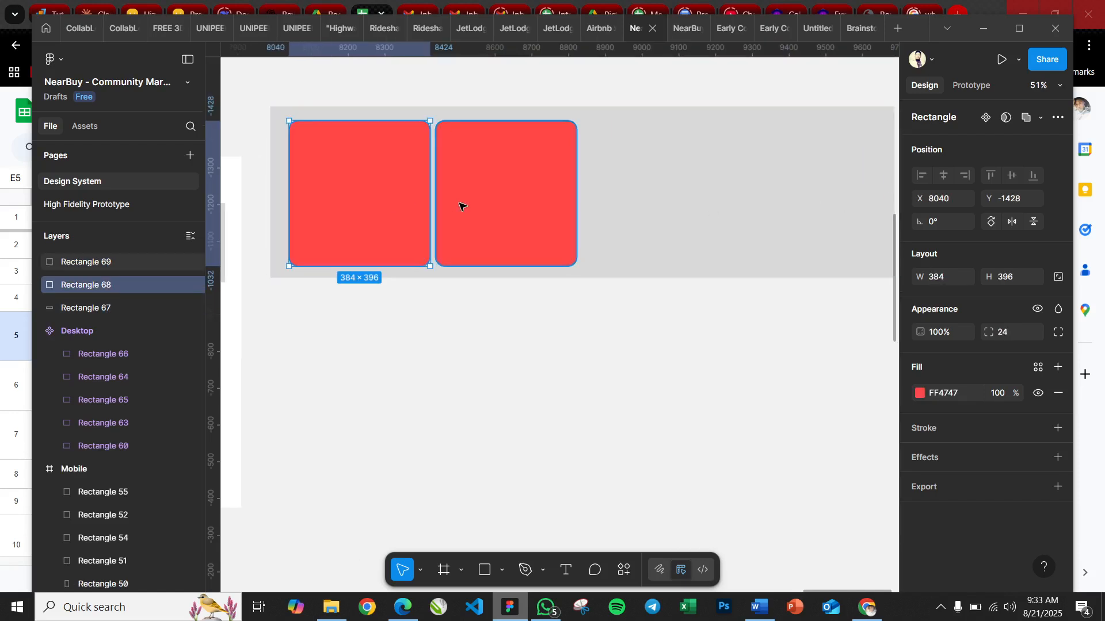
shift+click(462, 206)
drag(321, 199, 619, 199)
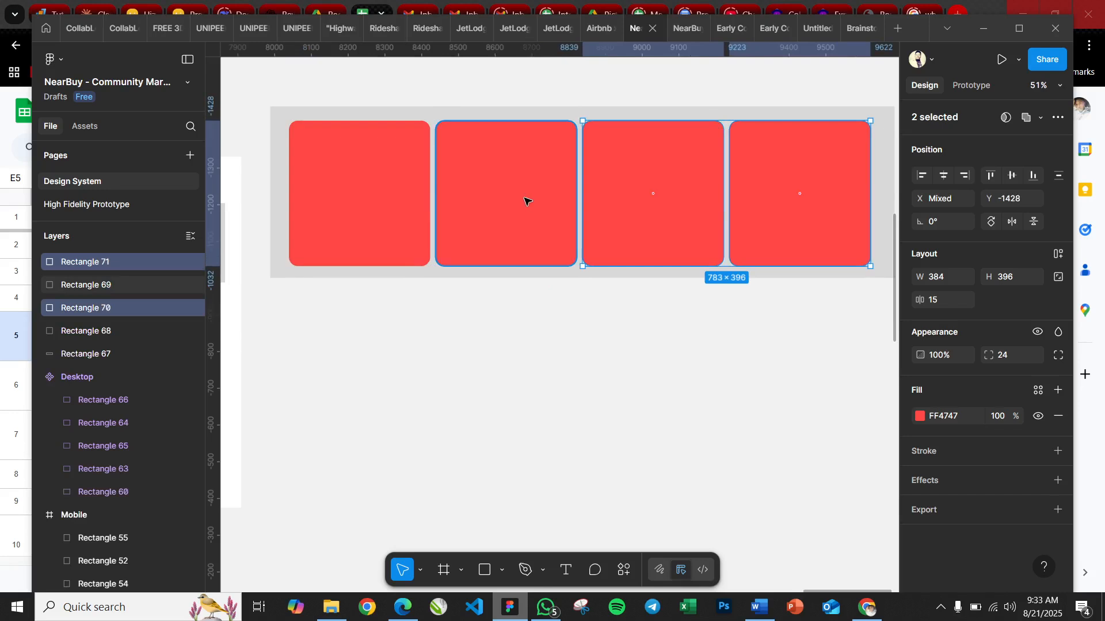
Set the horizontal spacing between all four red cards to 24
shift+click(525, 200)
shift+click(363, 207)
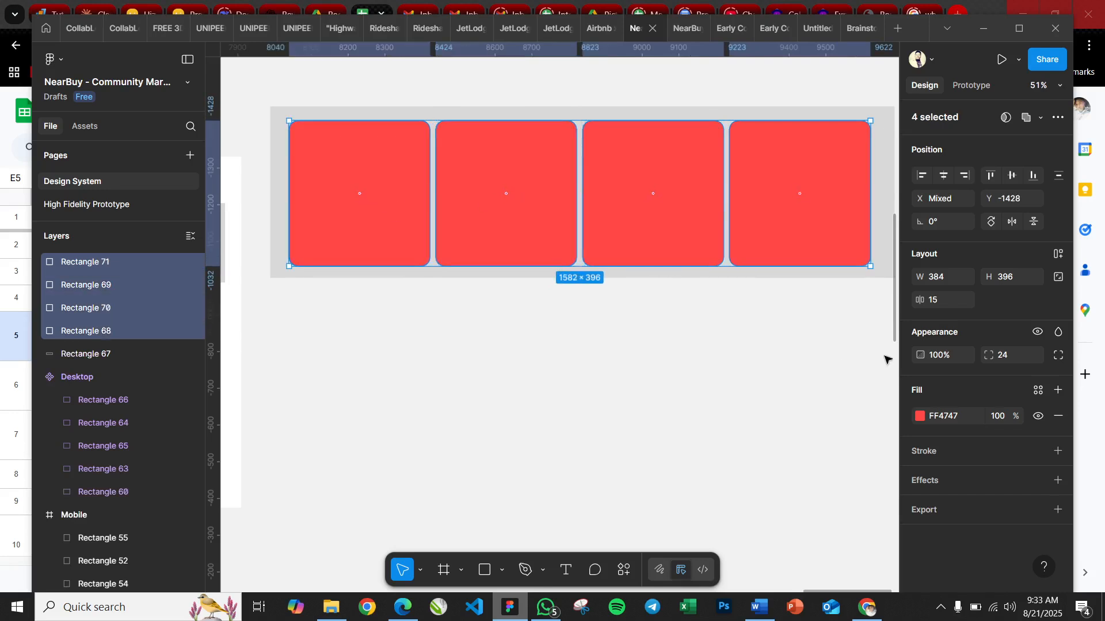
click(949, 302)
text(24)
key(Return)
scroll(717, 436, right, 1)
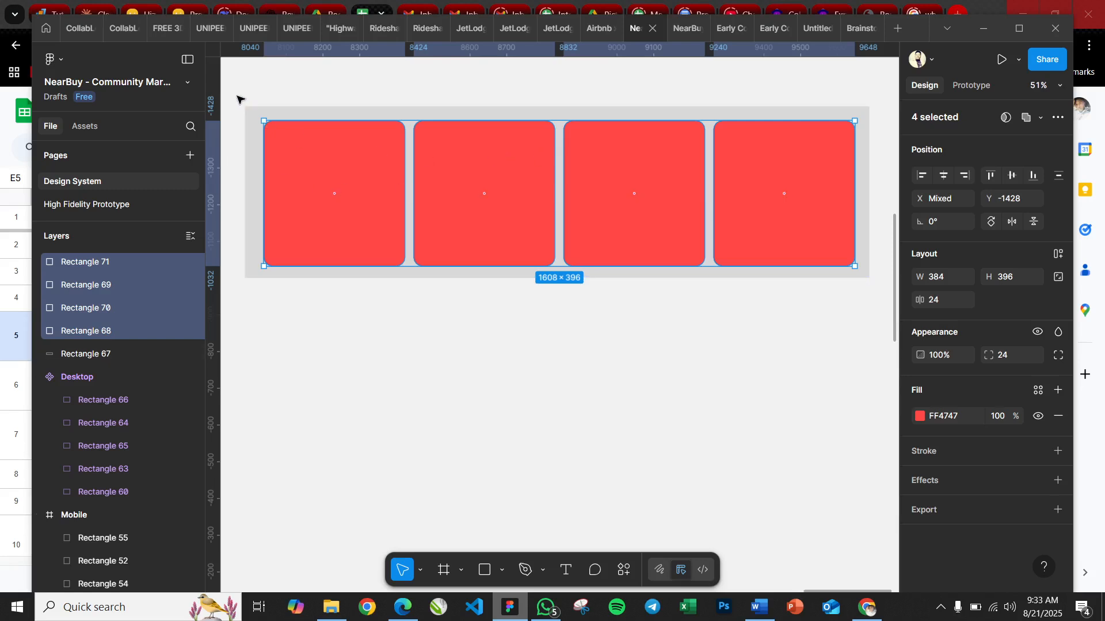
click(626, 364)
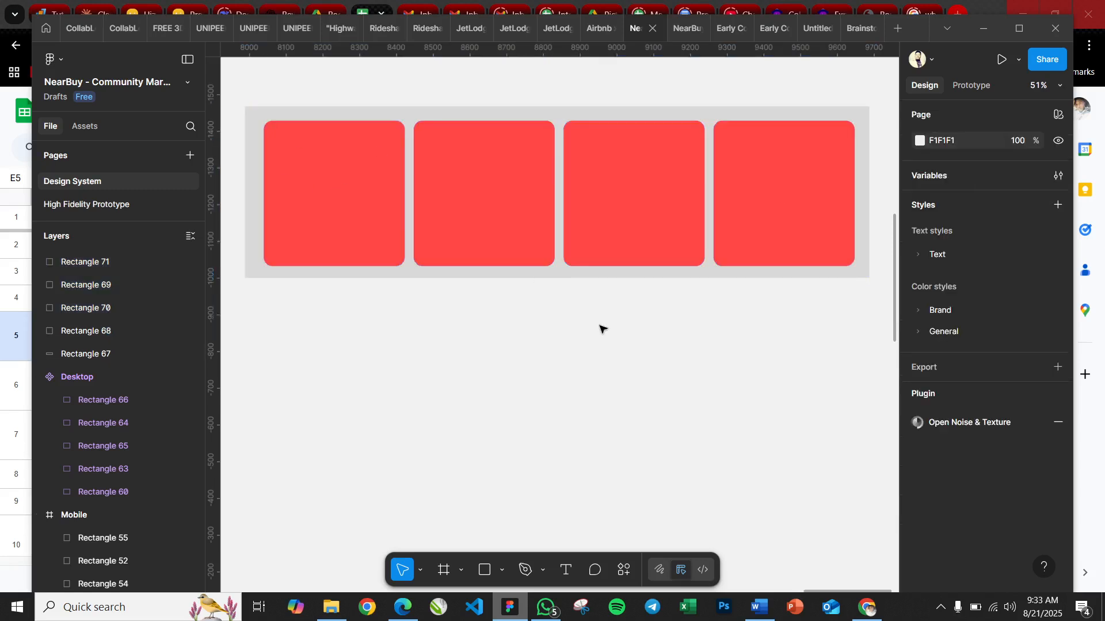
Reduce the fill opacity of the gray background rectangle behind the cards to 1%
scroll(599, 327, down, 5)
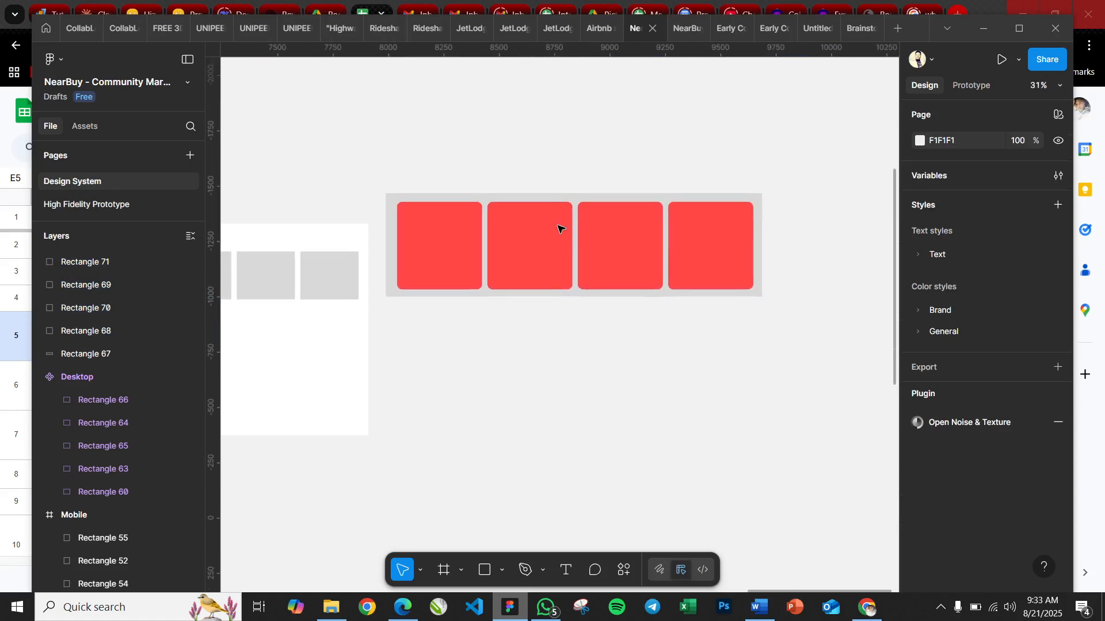
click(592, 296)
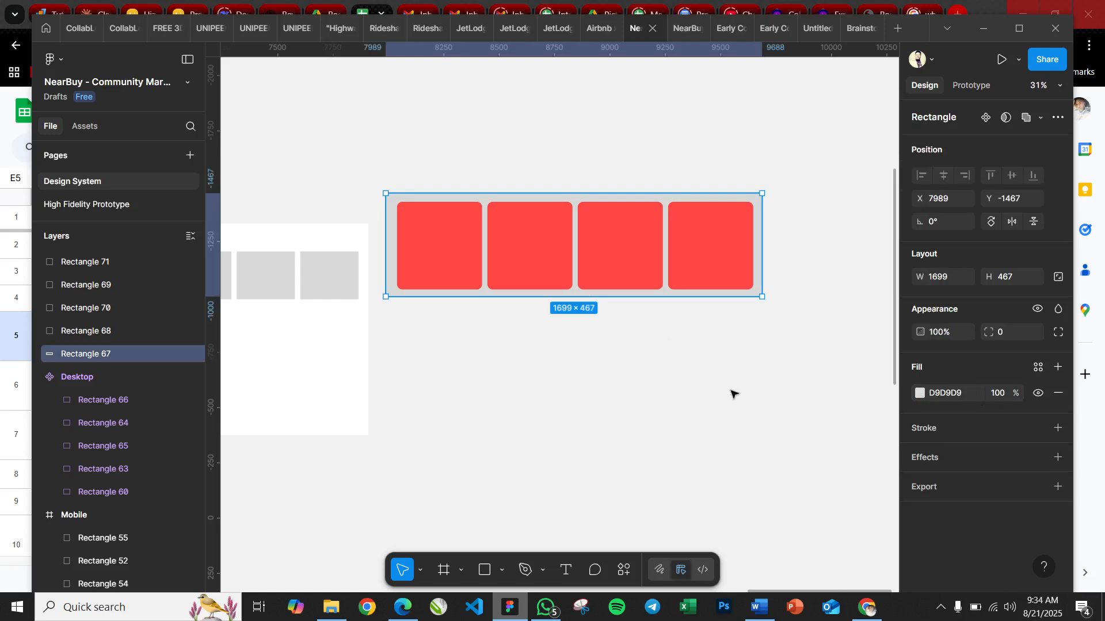
click(998, 394)
text(1)
key(Return)
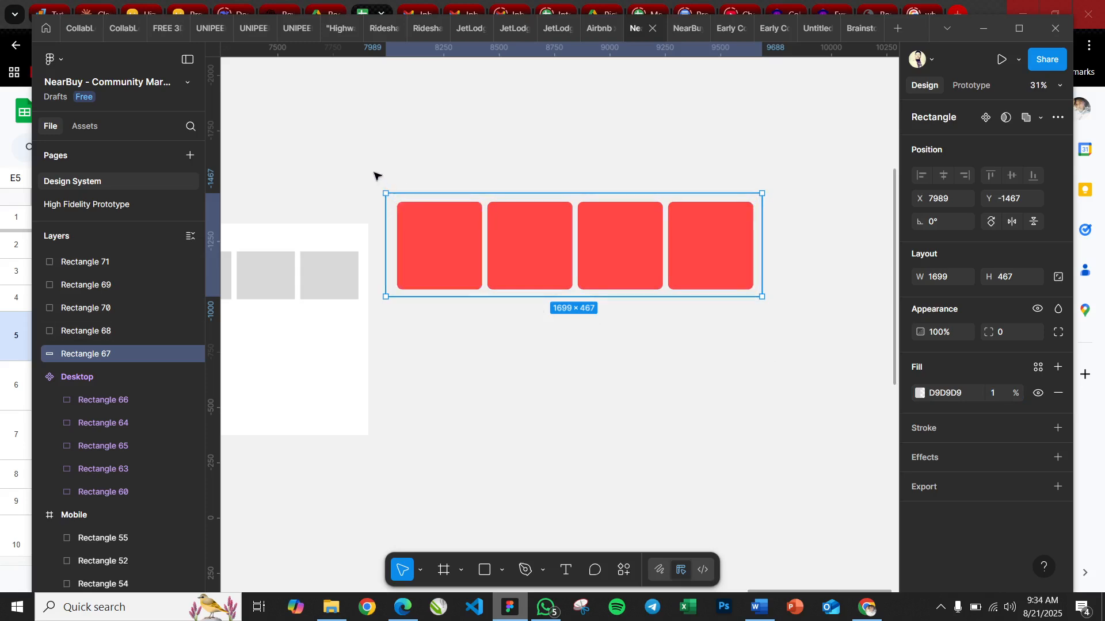
Move the four red cards and their background together so their top aligns with the Desktop frame's top edge
drag(375, 176, 814, 313)
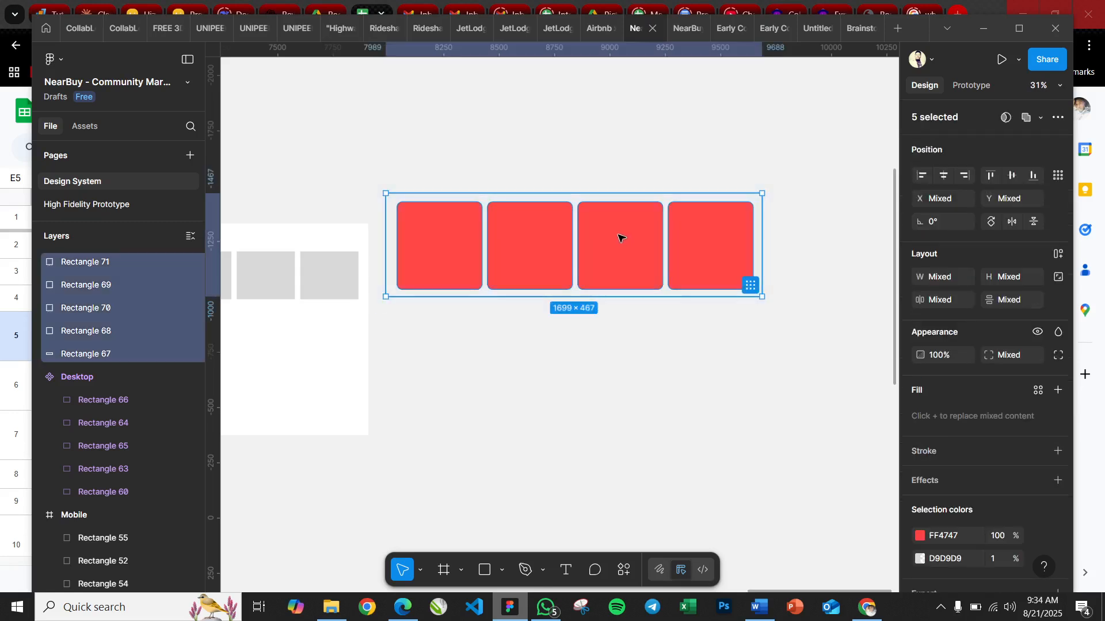
drag(631, 249, 599, 279)
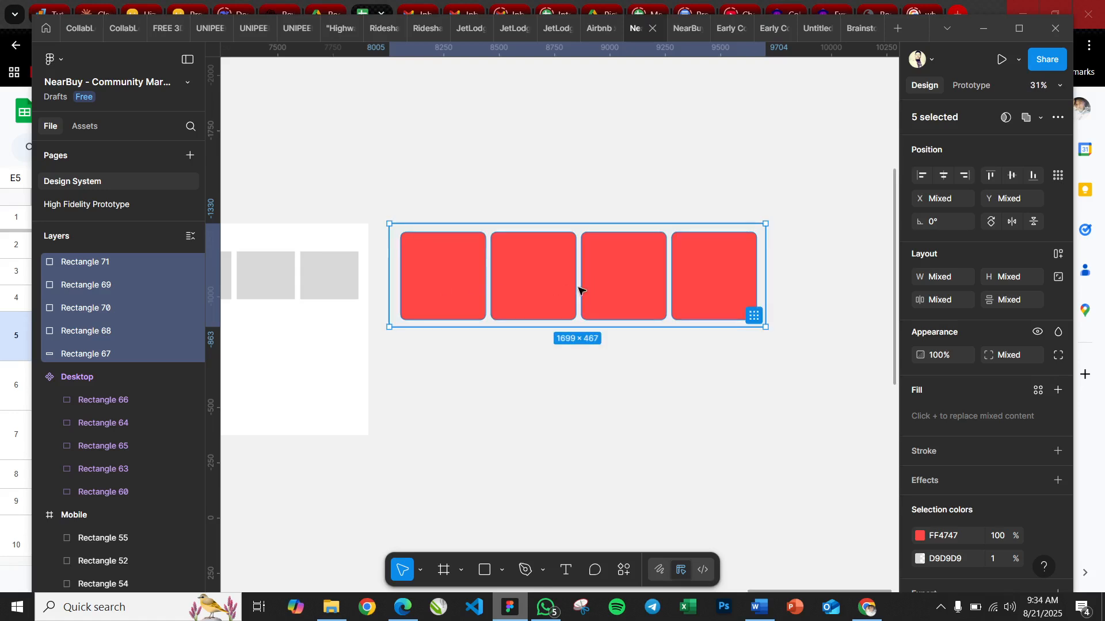
scroll(580, 291, left, 2)
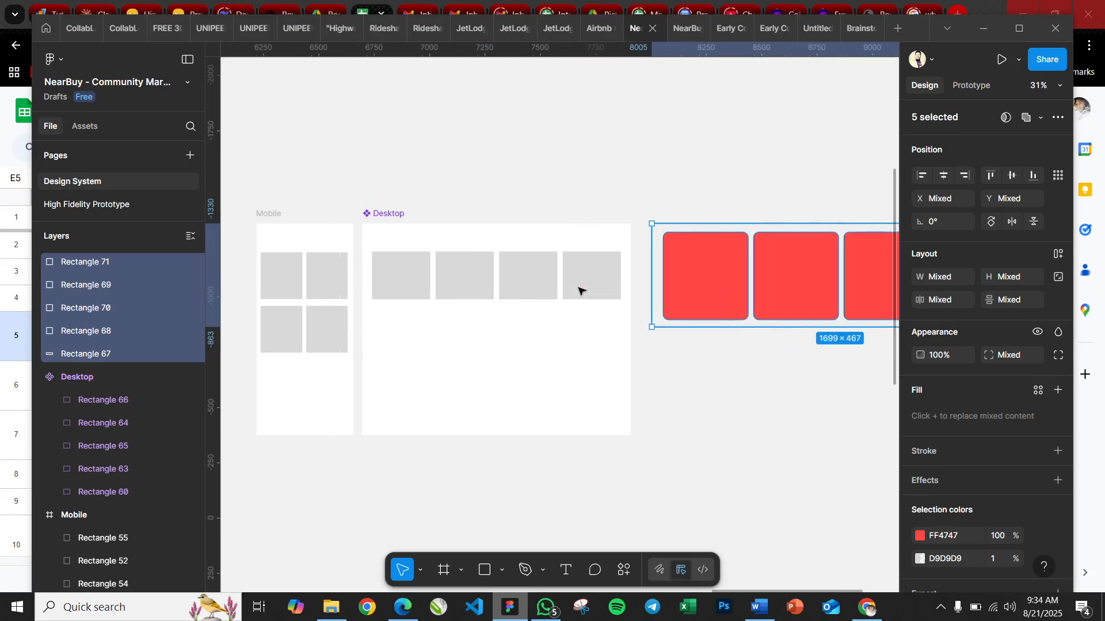
scroll(633, 368, right, 5)
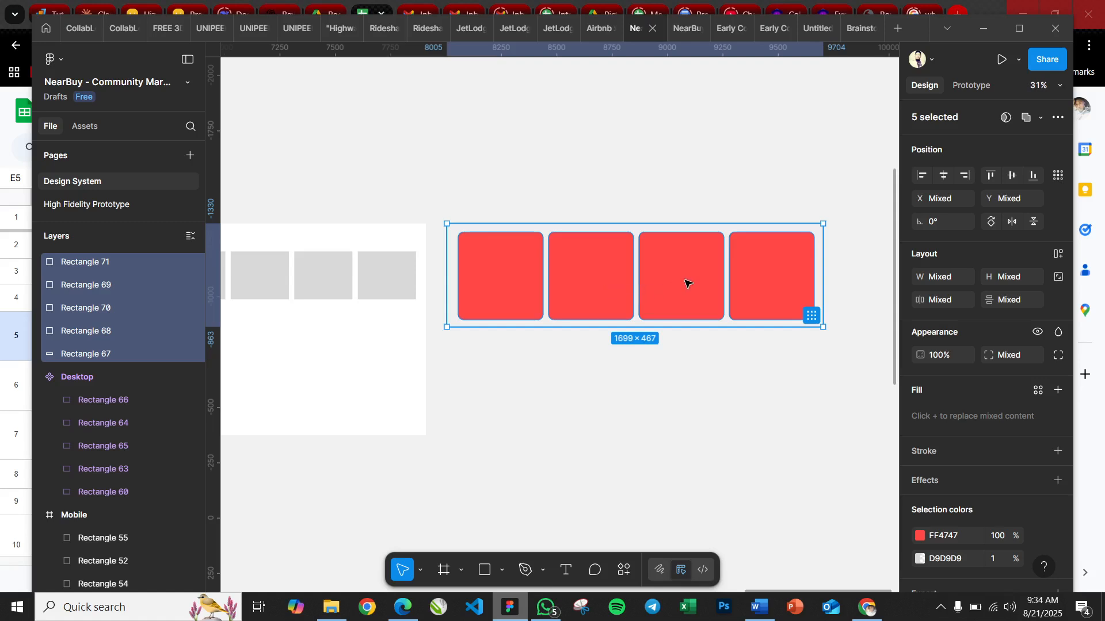
Apply auto layout to the four red cards and their background rectangle together
click(454, 206)
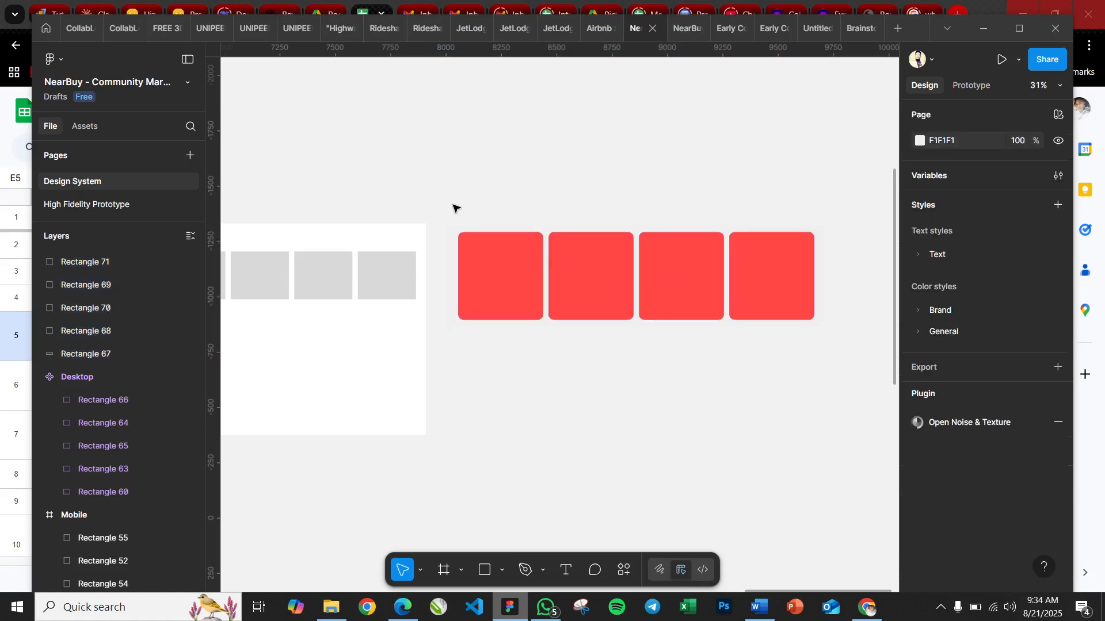
drag(453, 206, 846, 349)
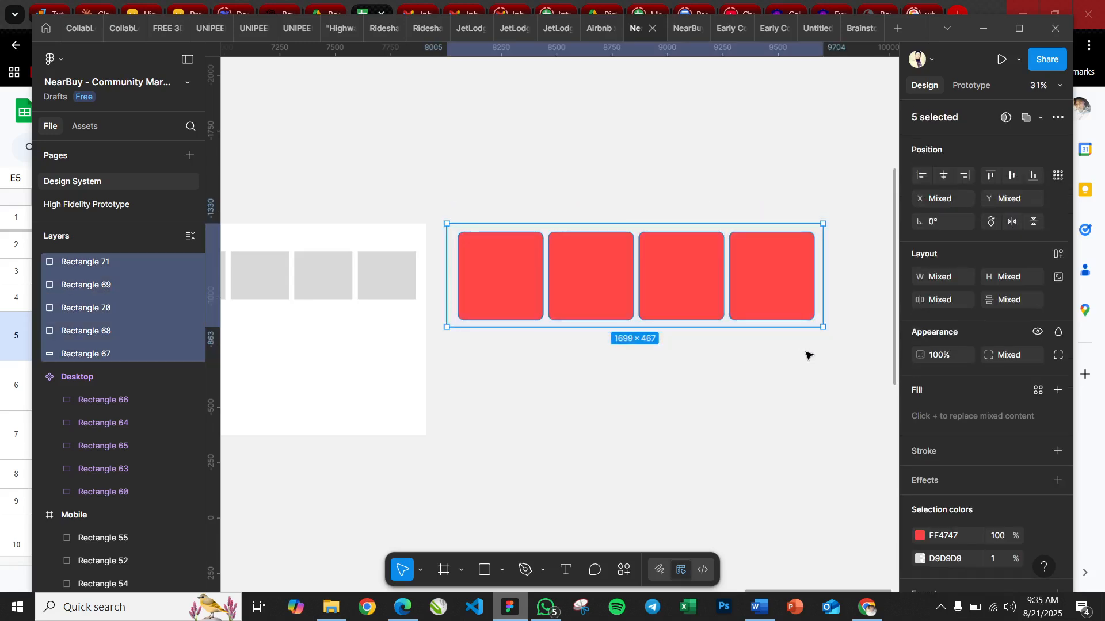
click(1057, 256)
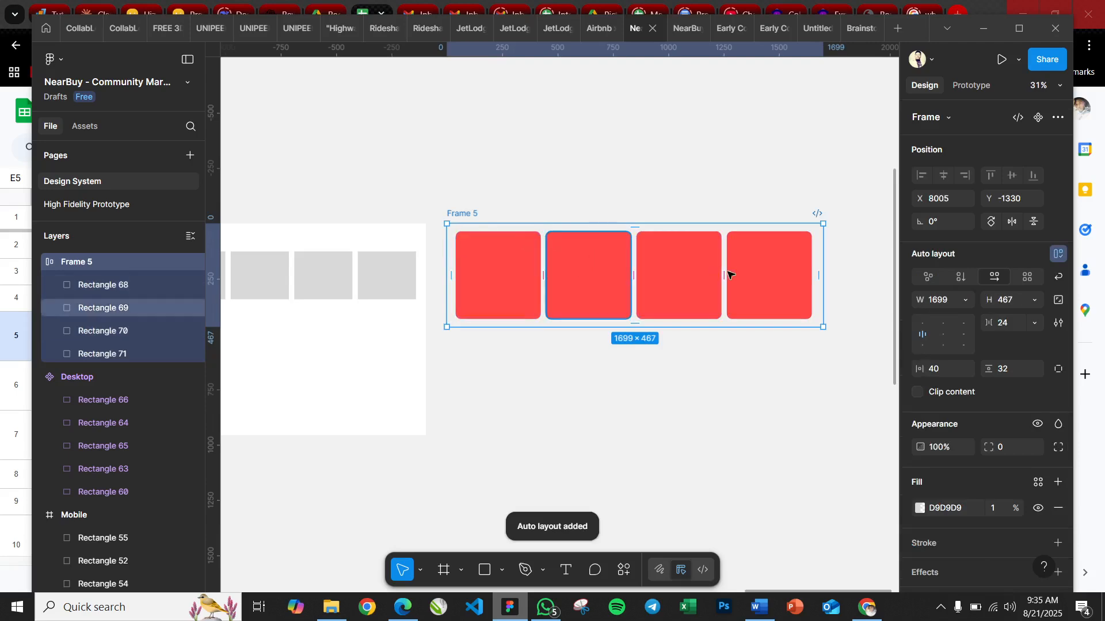
Rename the new card frame as "Auto Layout"
double_click(462, 214)
text(A)
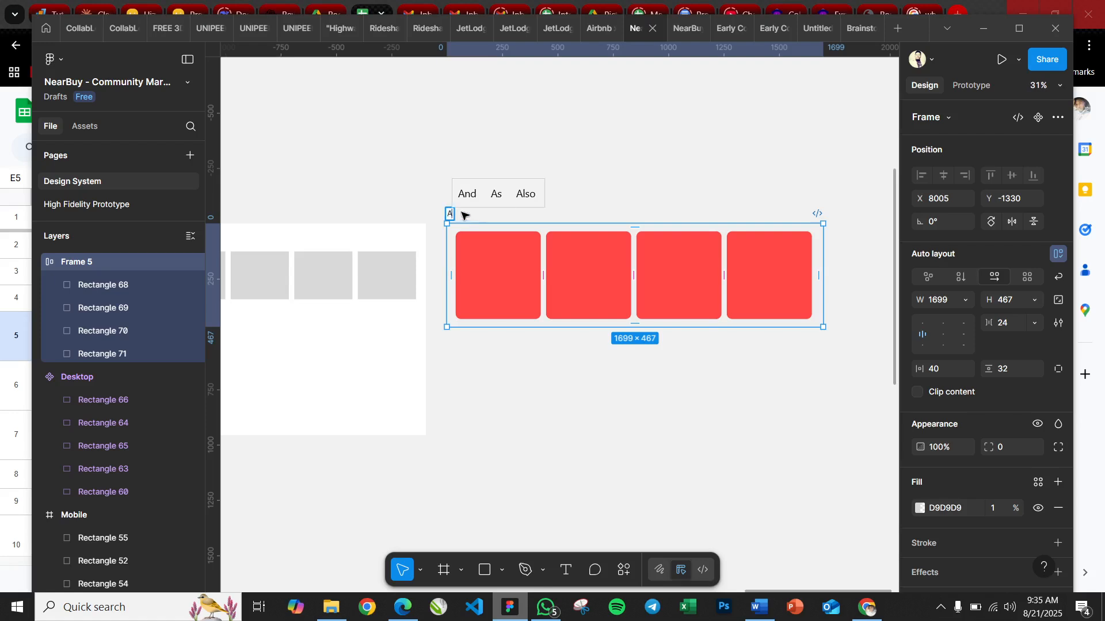
text(uto Lay)
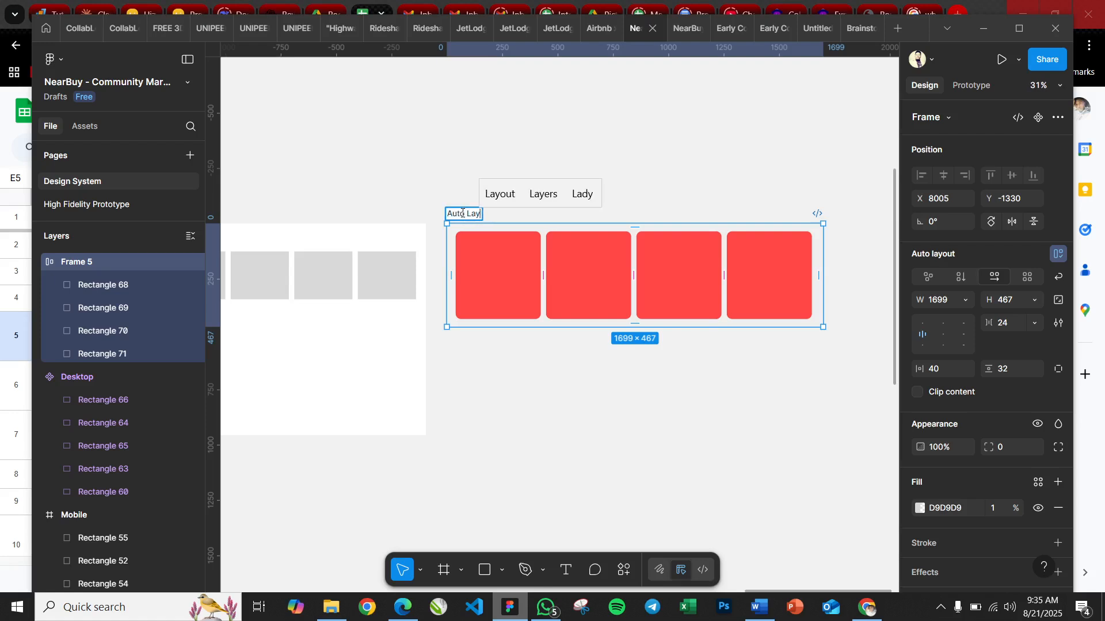
text(out)
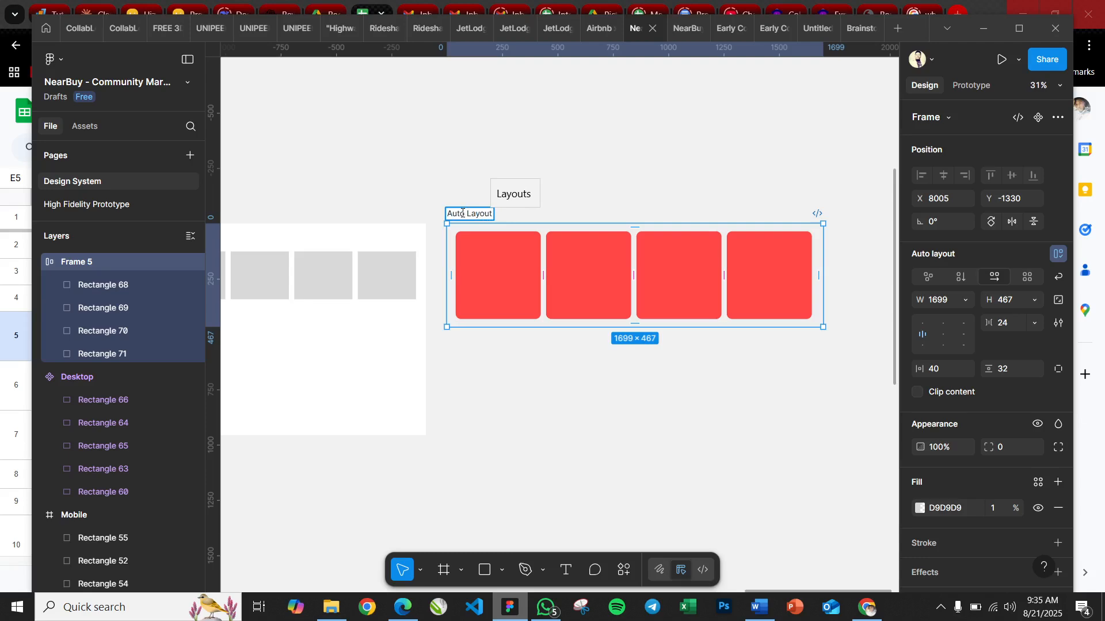
click(661, 166)
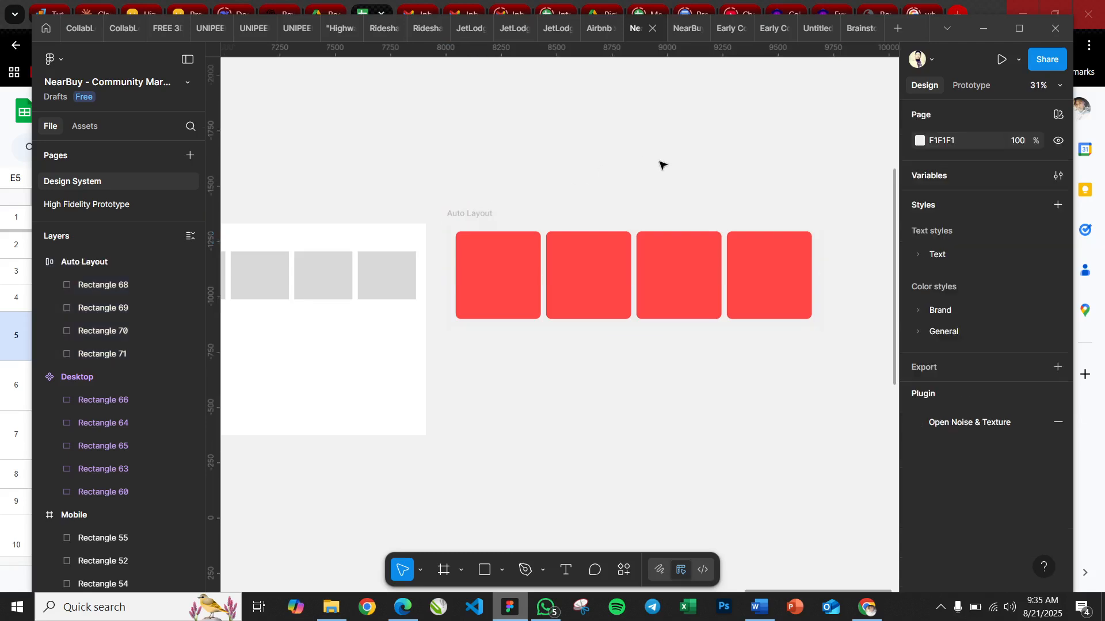
Resize the Auto Layout frame without wrapping, narrowing it to about 1240 and 832 wide, and widen it back to about 1694
click(502, 257)
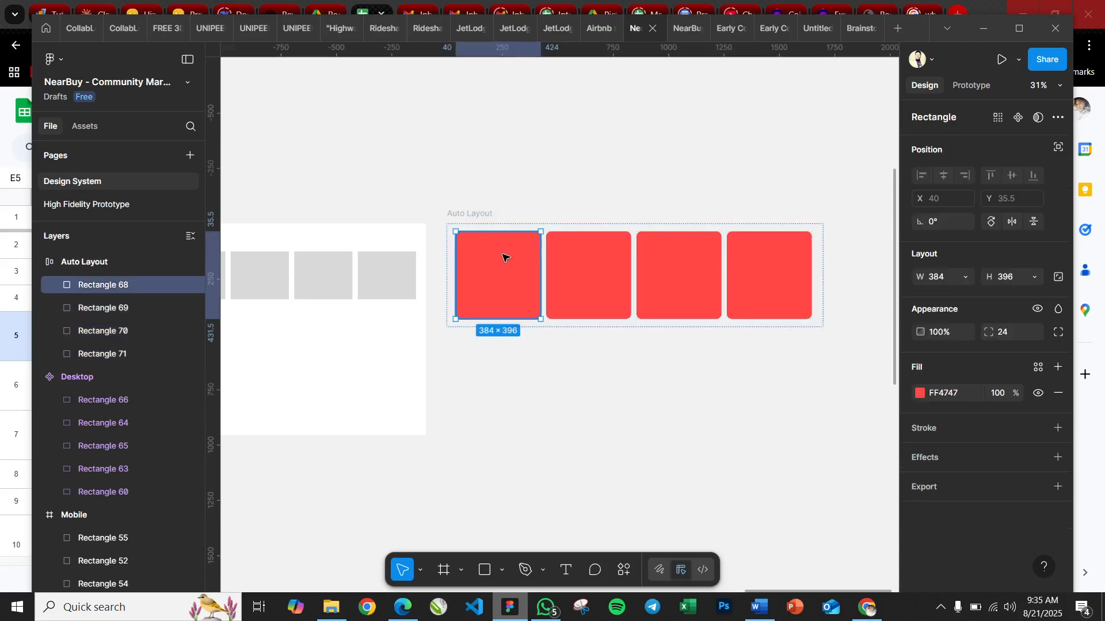
click(473, 214)
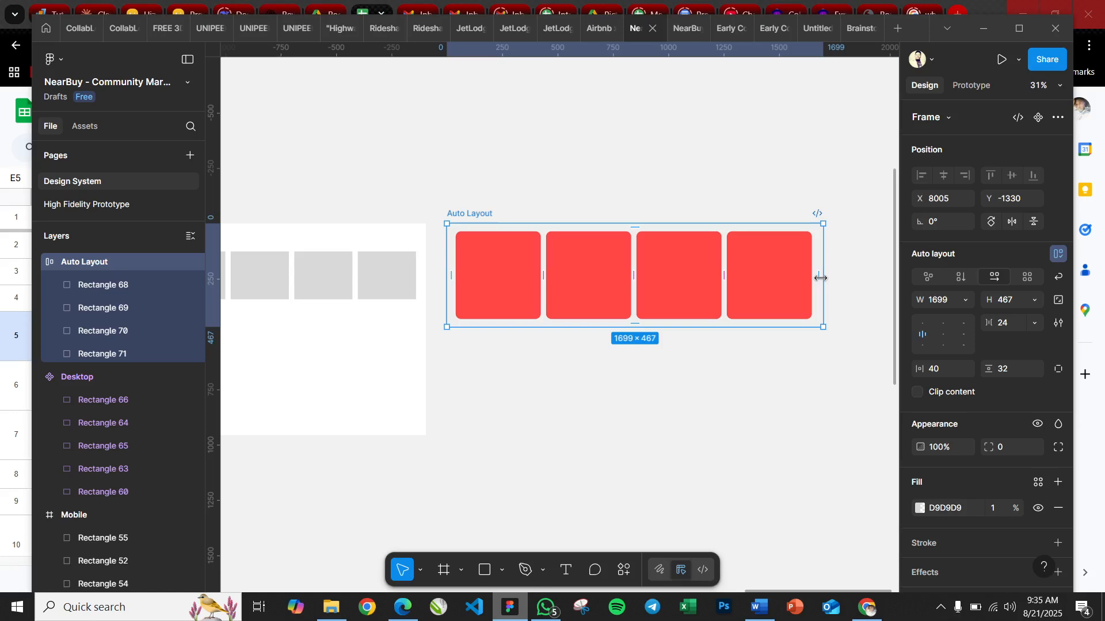
drag(821, 278, 723, 273)
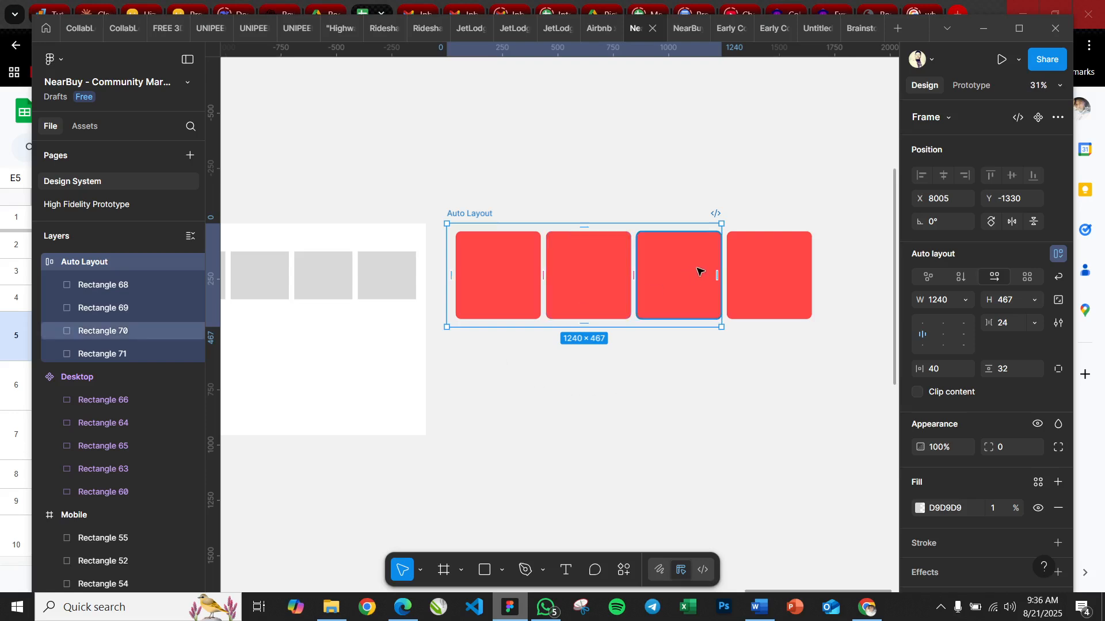
drag(719, 275, 630, 282)
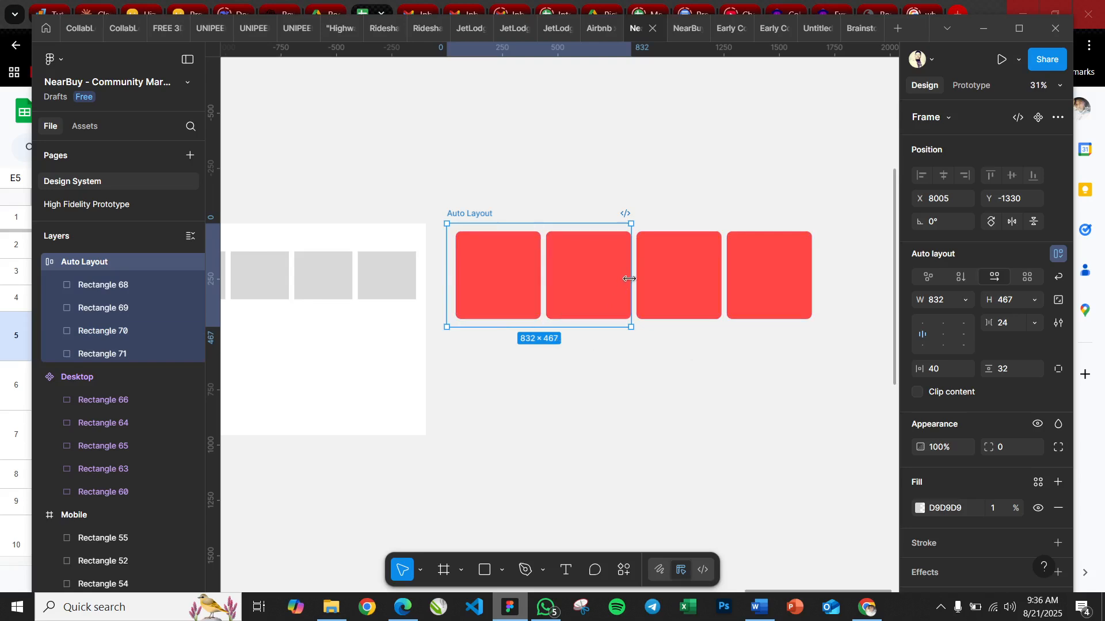
drag(634, 278, 822, 269)
Turn on wrapping for the Auto Layout frame and set its width to hug contents
click(584, 391)
click(463, 227)
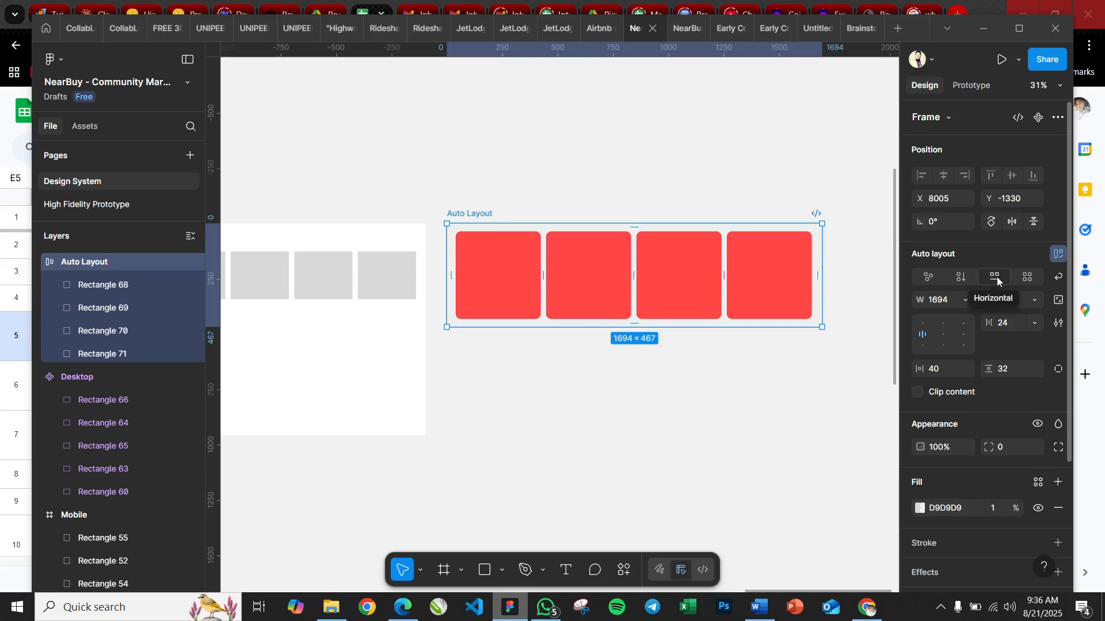
click(1057, 278)
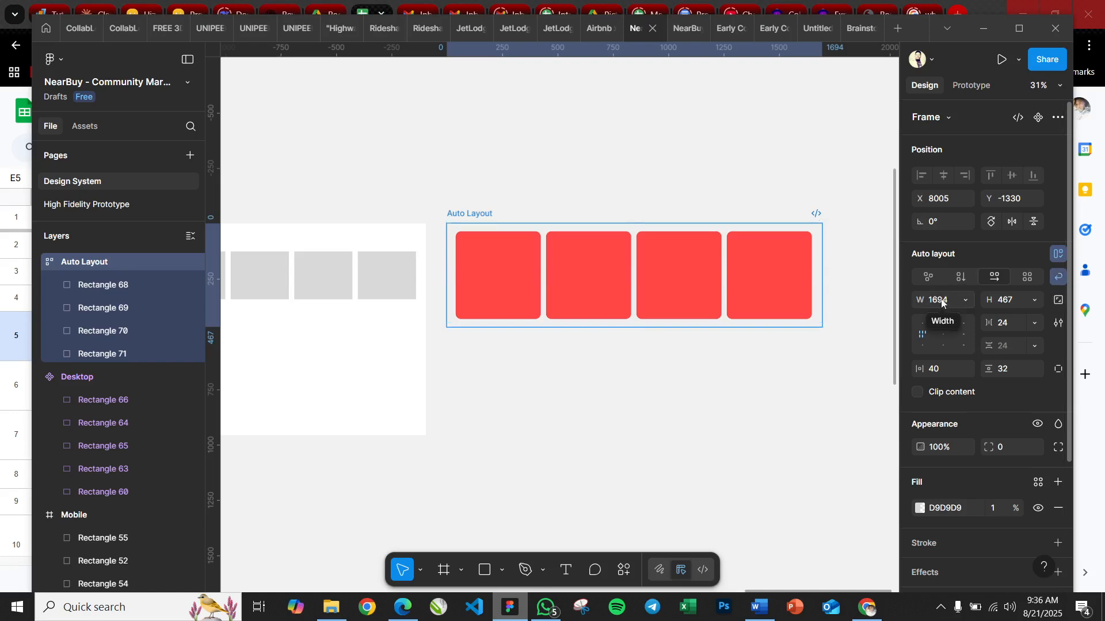
click(961, 298)
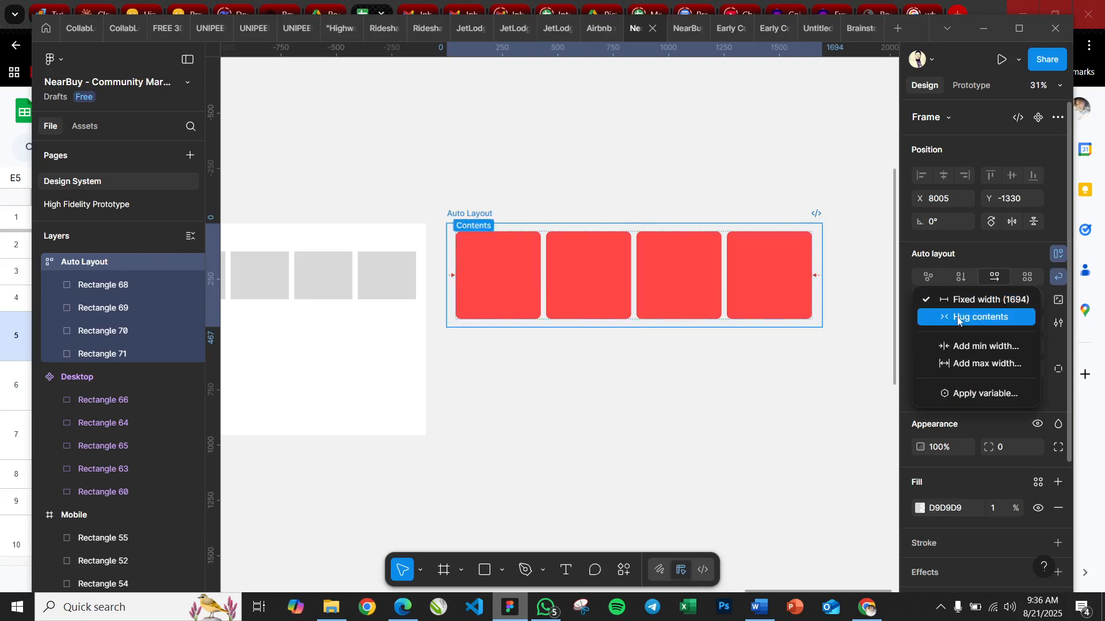
click(960, 319)
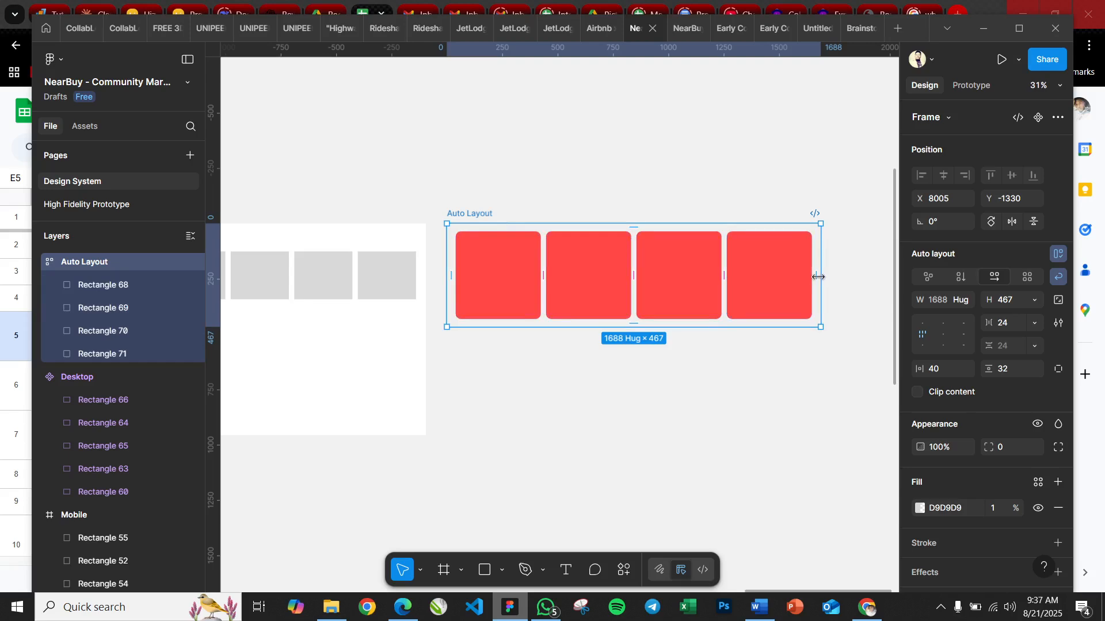
Narrow the wrapping frame to about 1280 wide, widen it back to 1688, and set its height to hug contents
drag(818, 277, 731, 290)
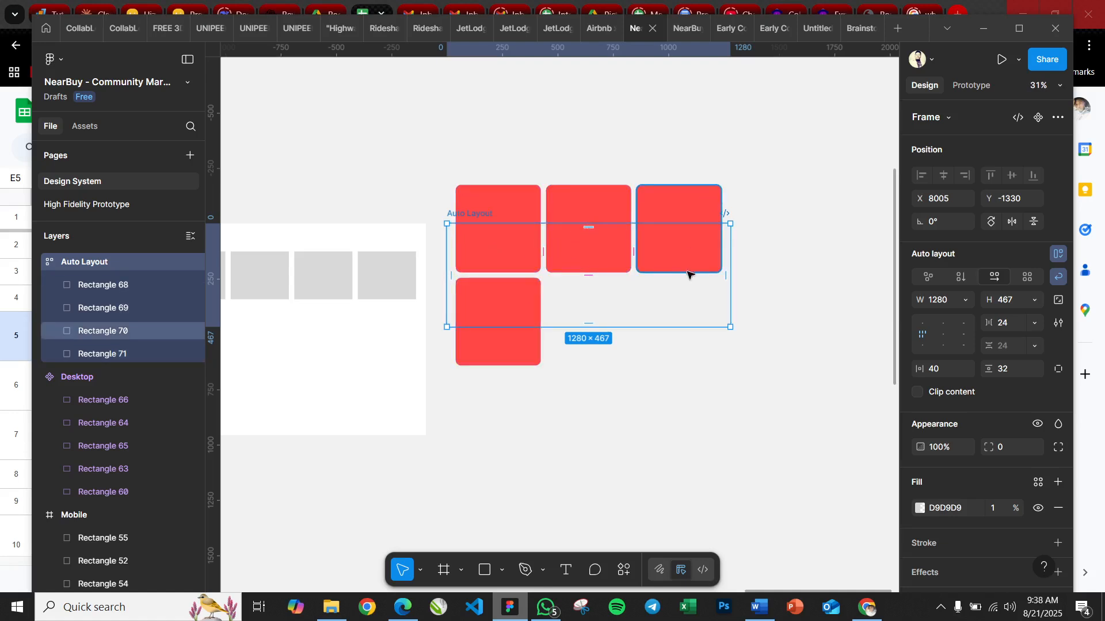
drag(731, 278, 820, 278)
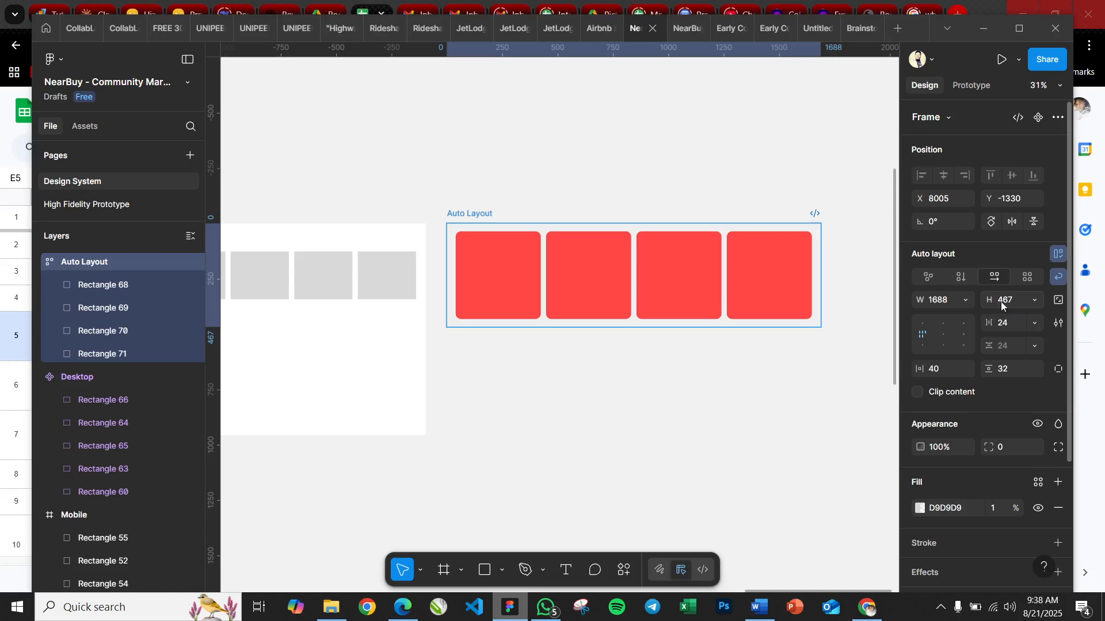
click(1036, 304)
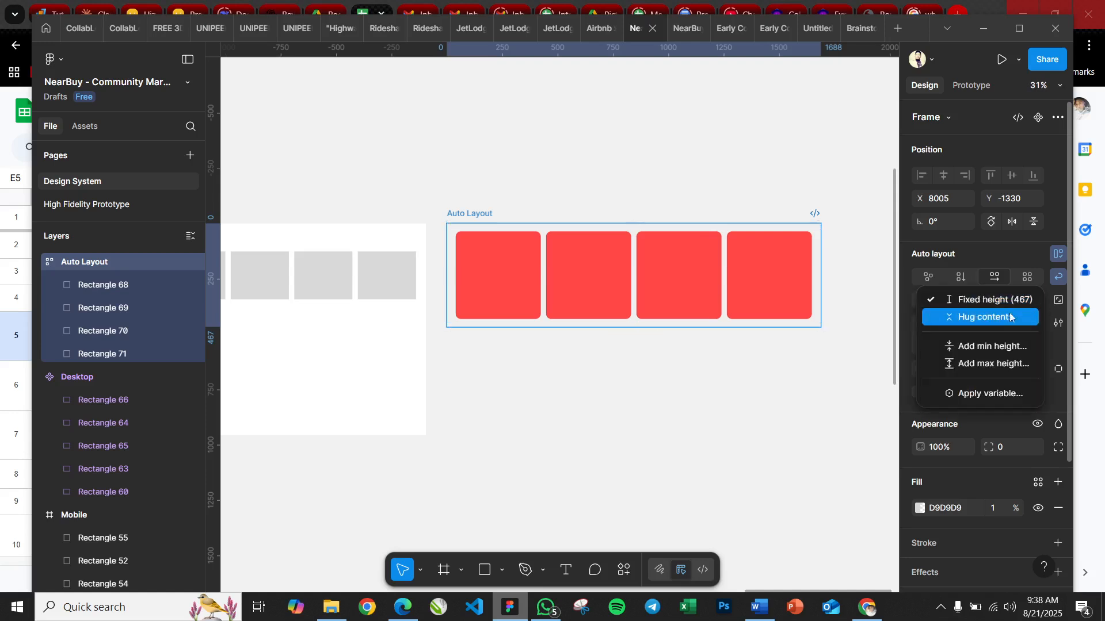
click(964, 316)
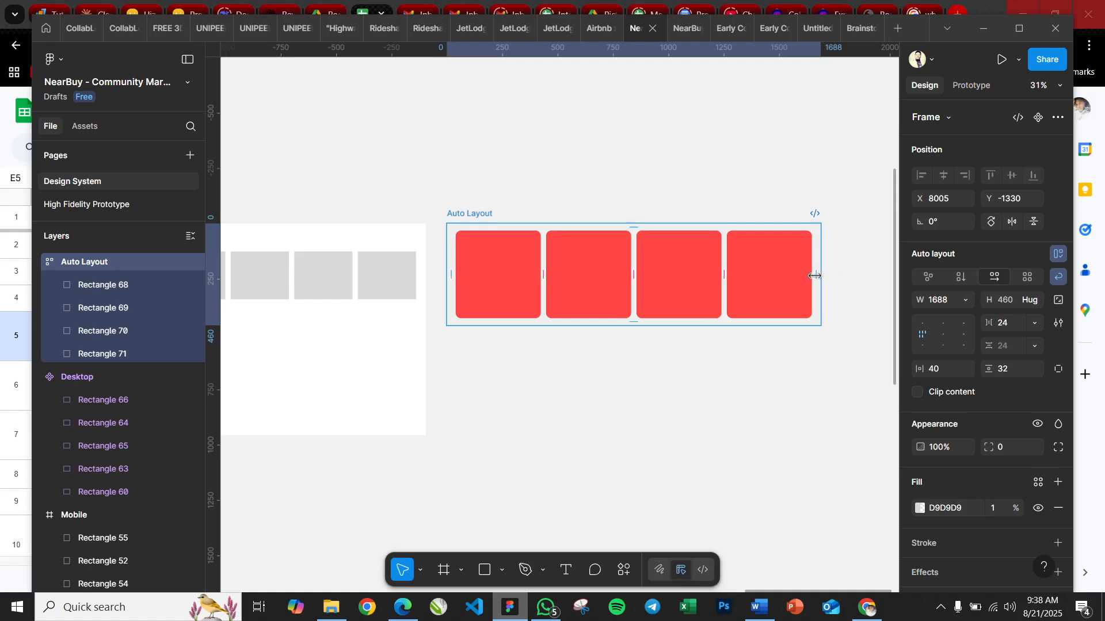
Narrow the Auto Layout frame in stages to about 1259, 872 and 464 wide, wrapping the red cards into a single column
drag(814, 276, 721, 283)
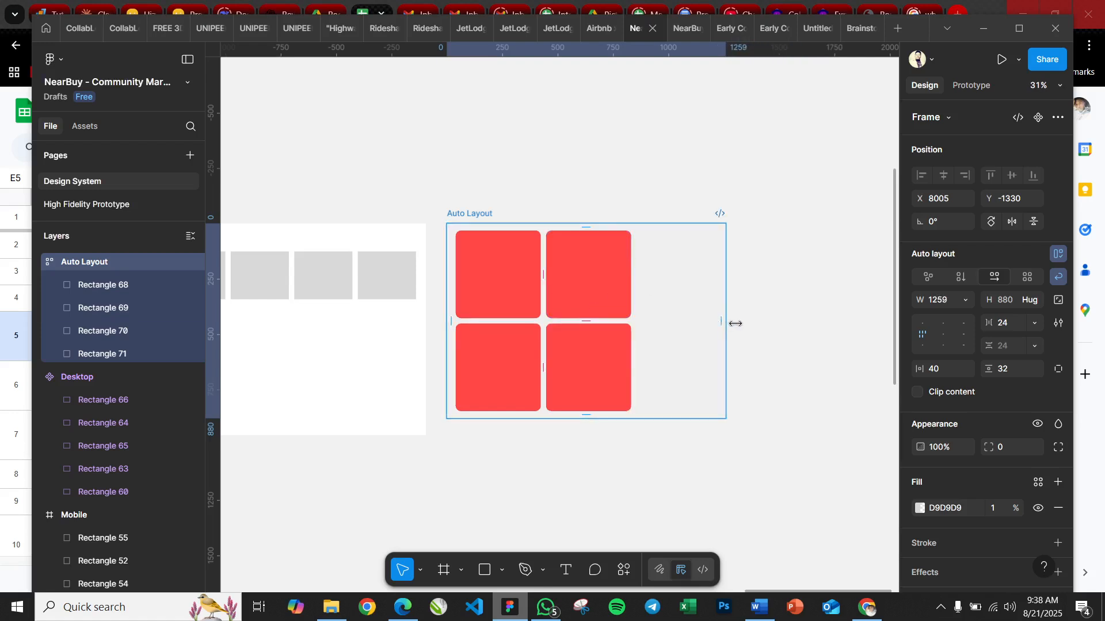
drag(736, 323, 741, 322)
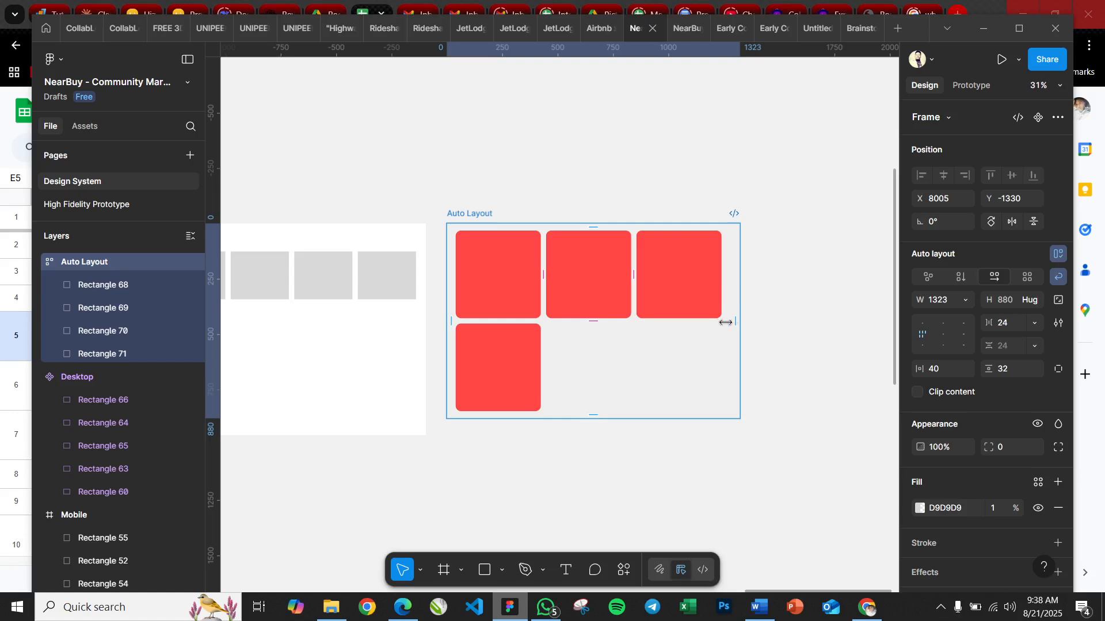
drag(725, 323, 640, 322)
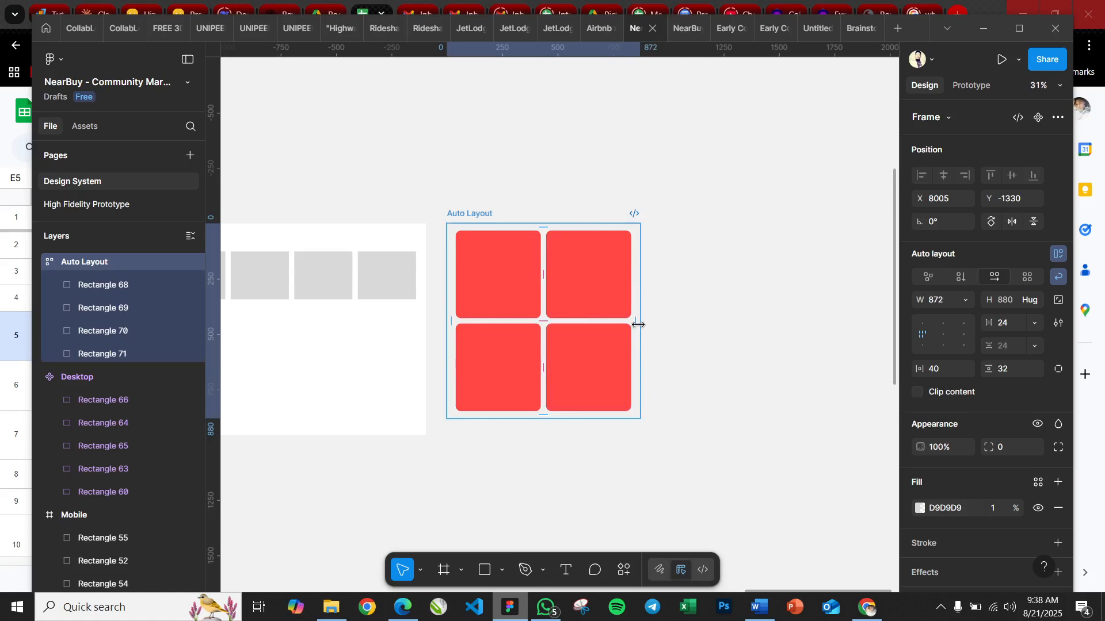
drag(638, 324, 547, 323)
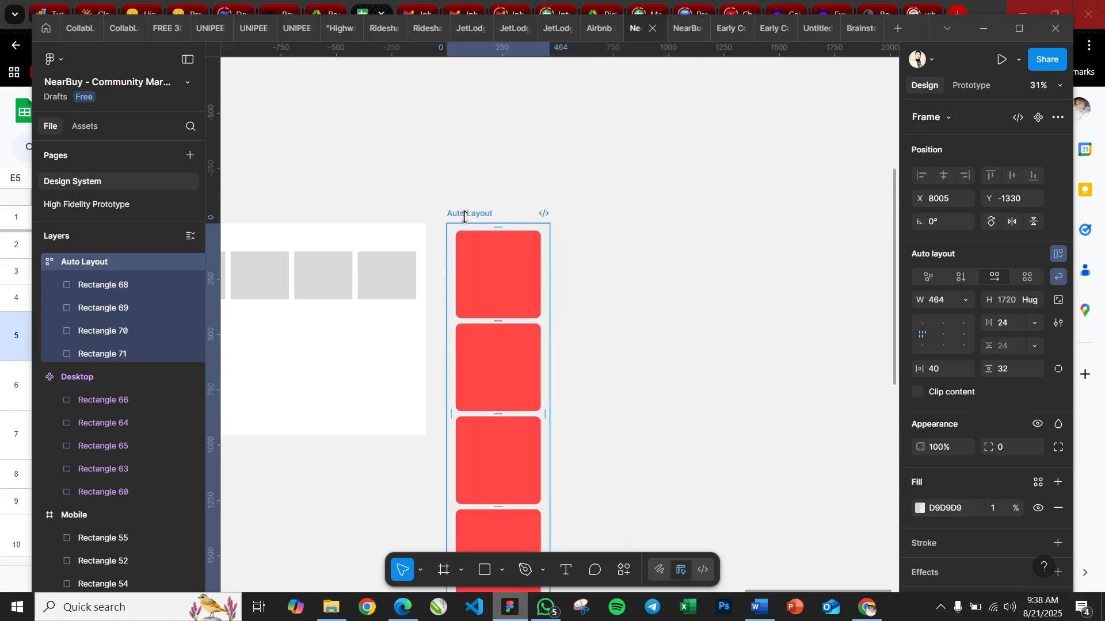
Move the single-column card frame up to about X 8047, Y -1772, and widen it to 1688 for one row of four cards
drag(467, 214, 494, 97)
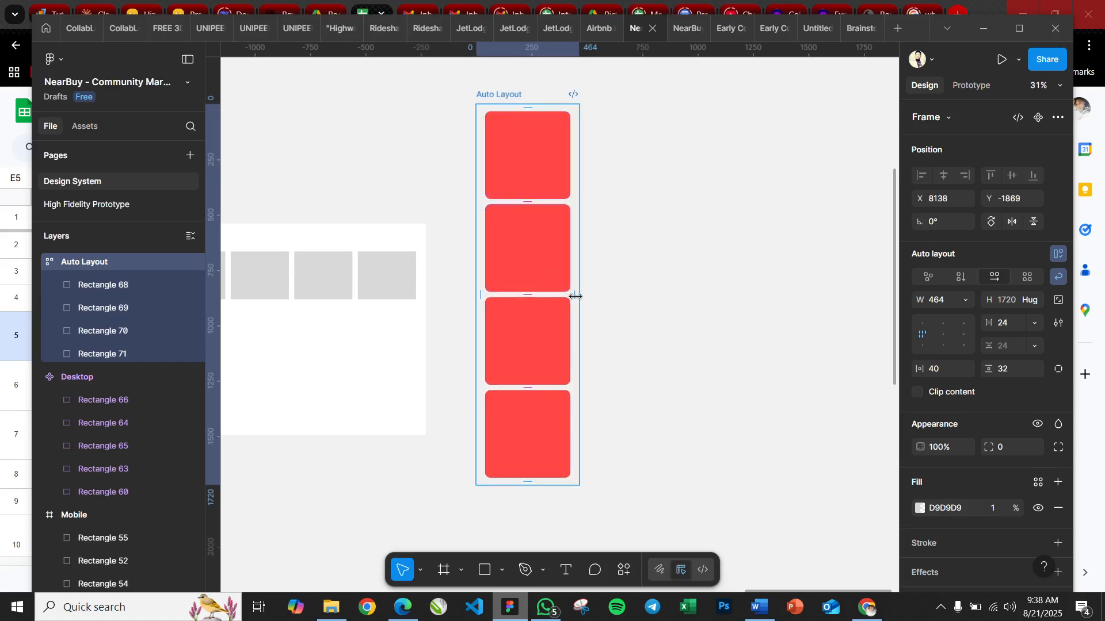
mouse_move(507, 104)
mouse_down()
mouse_move(489, 180)
mouse_move(492, 117)
mouse_up()
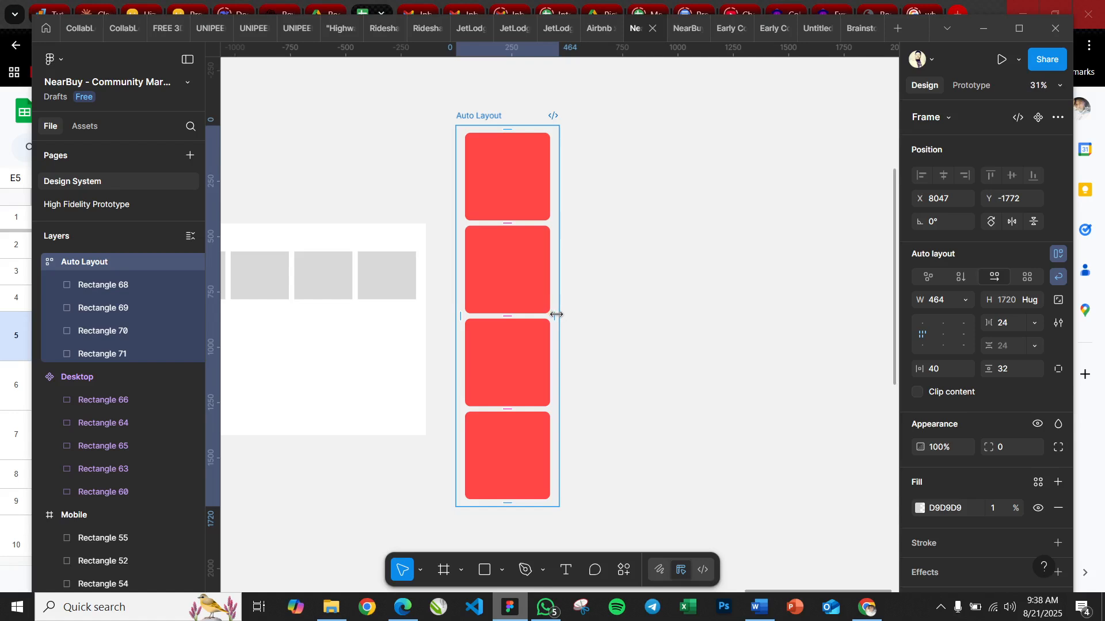
drag(555, 314, 831, 293)
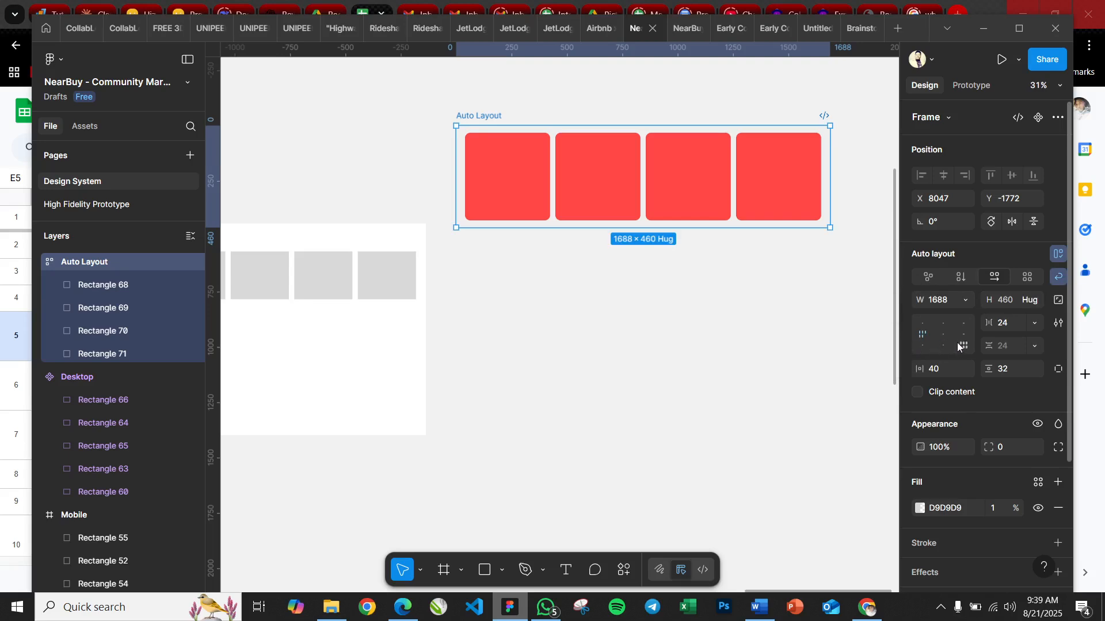
Set the Auto Layout frame's content alignment to top left, keeping its width at 1688
click(923, 328)
drag(830, 167, 824, 200)
click(832, 297)
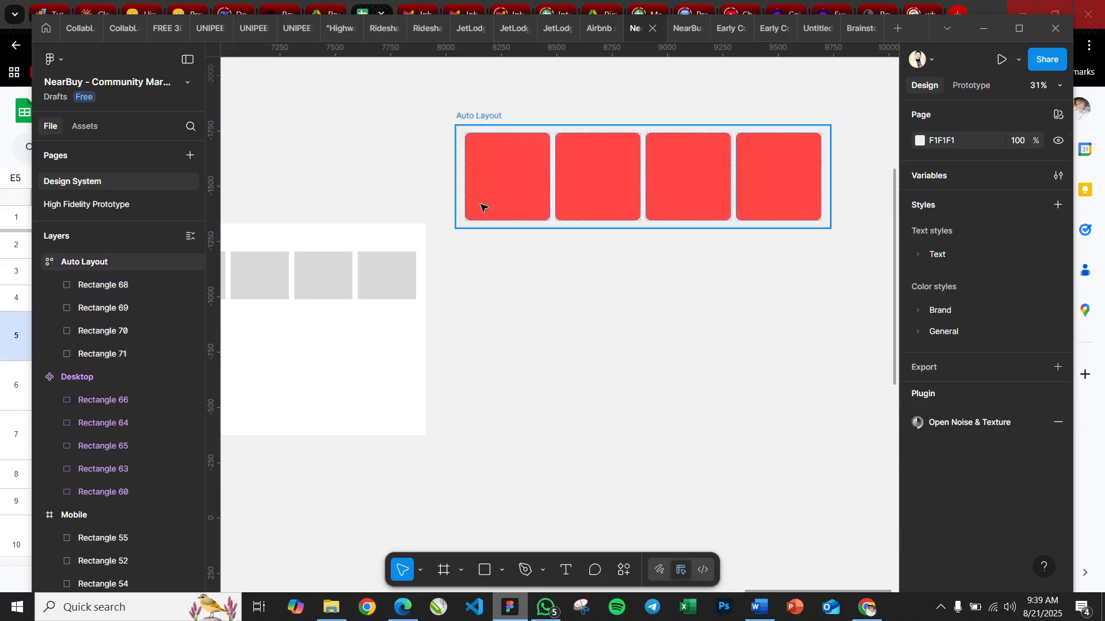
Move the Auto Layout frame down to X 8028, Y -1330, level with the Desktop frame's top edge
drag(481, 206, 469, 215)
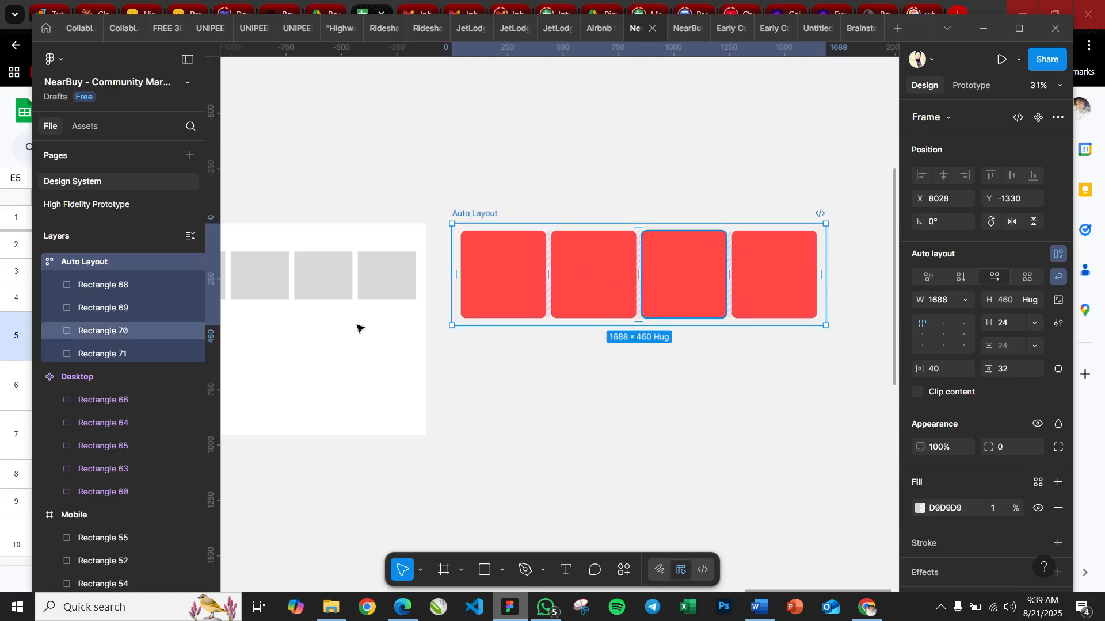
scroll(305, 329, left, 5)
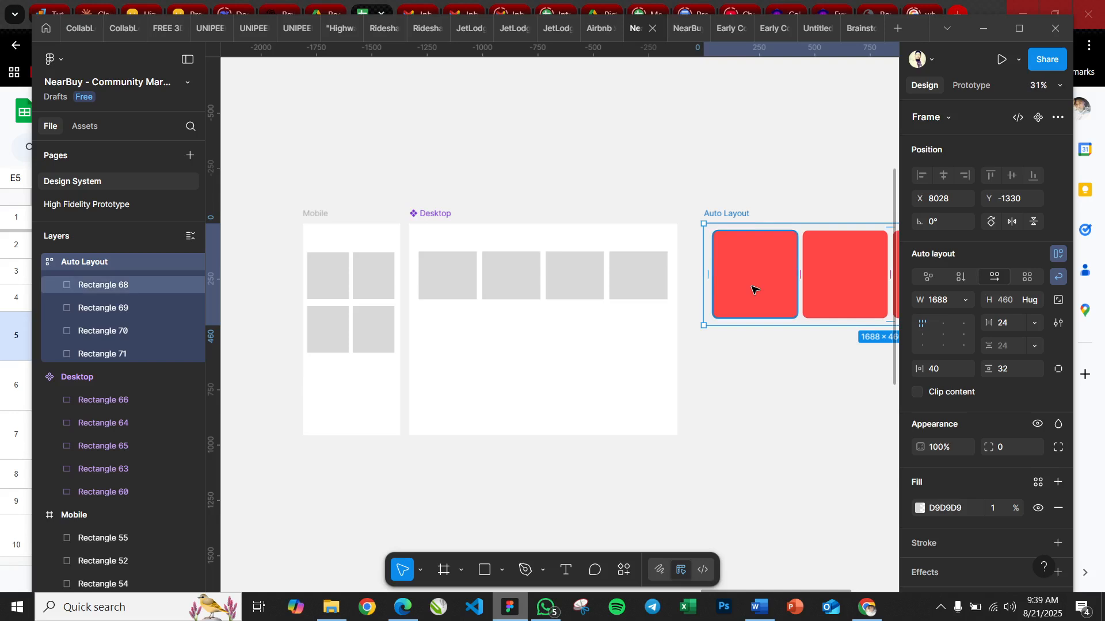
scroll(753, 288, right, 5)
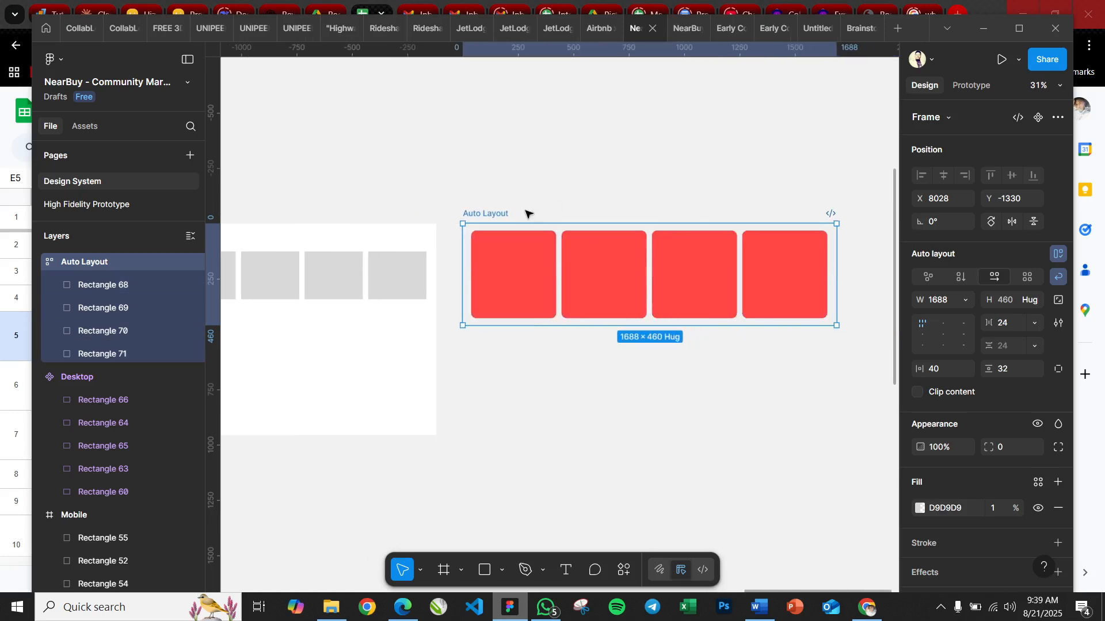